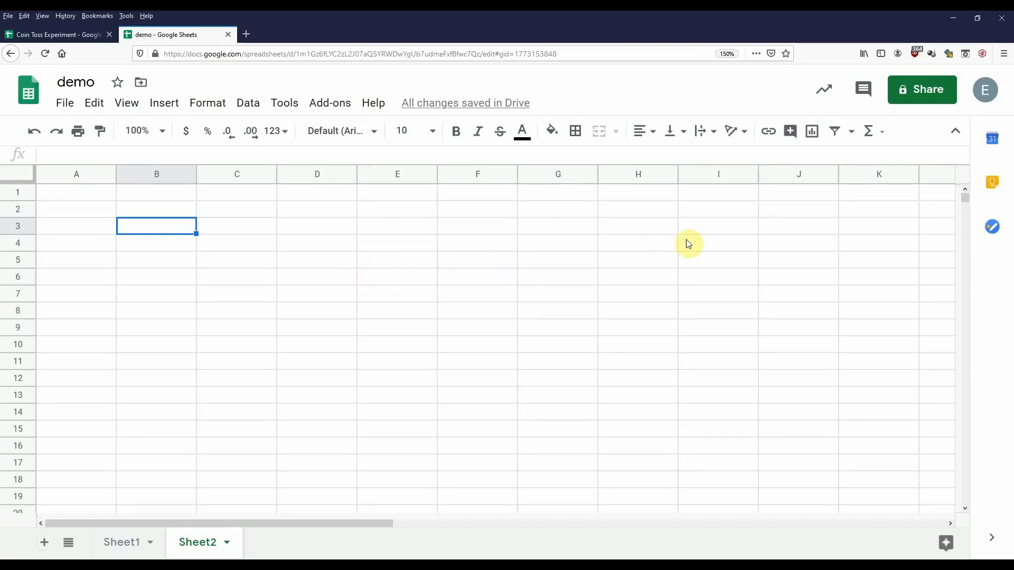
Enter the topic labels "IF Statement/condition" in cell I3 and "Conditional formating" in cell I4.
left_click(704, 233)
type("IF")
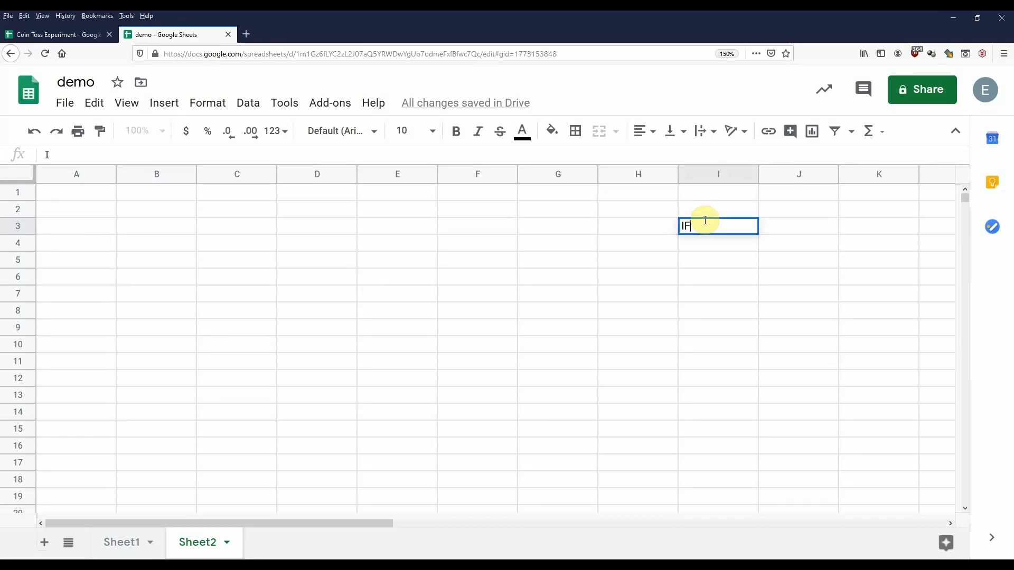
type(" Statement/condition")
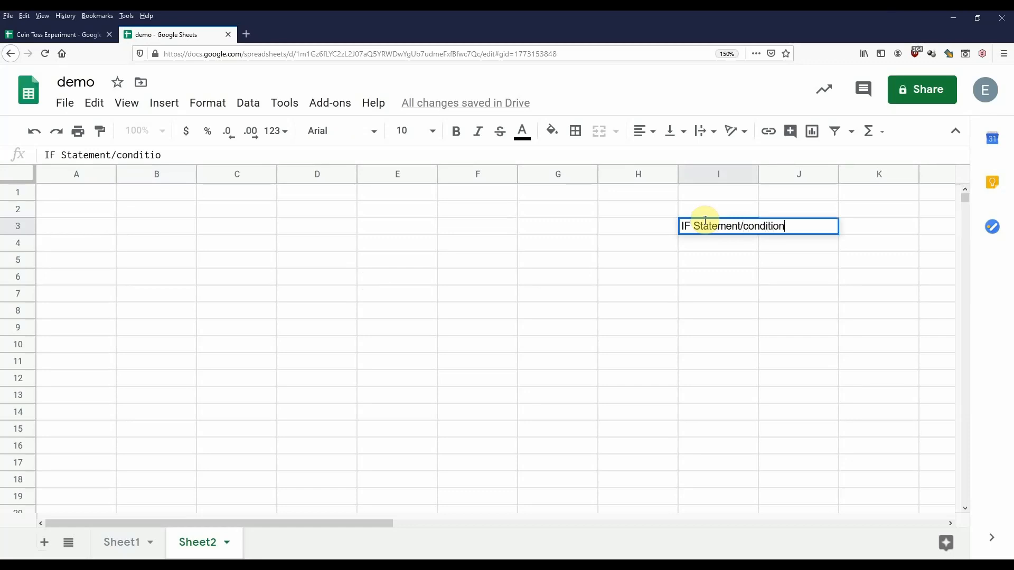
key("Return")
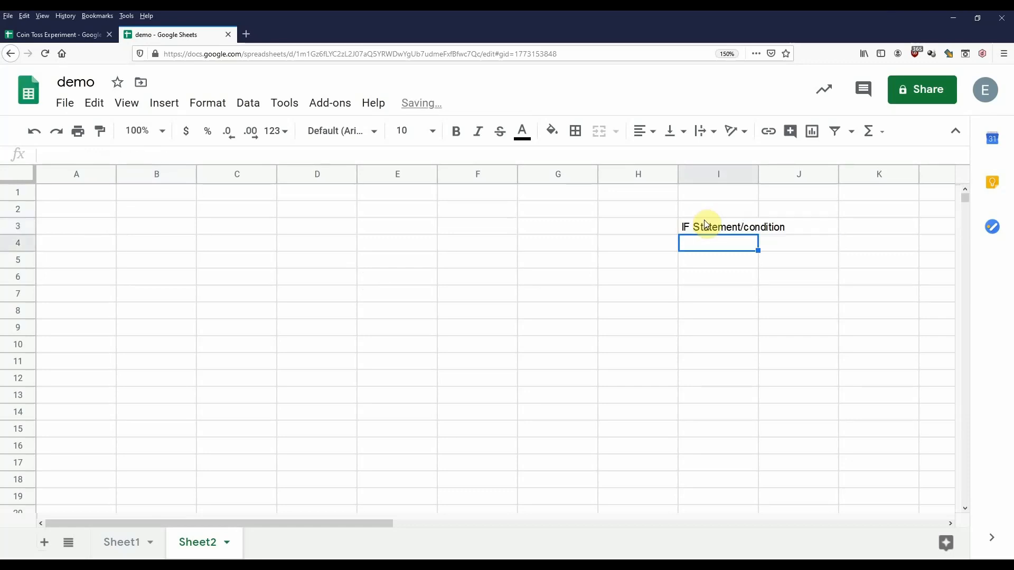
type("Condit")
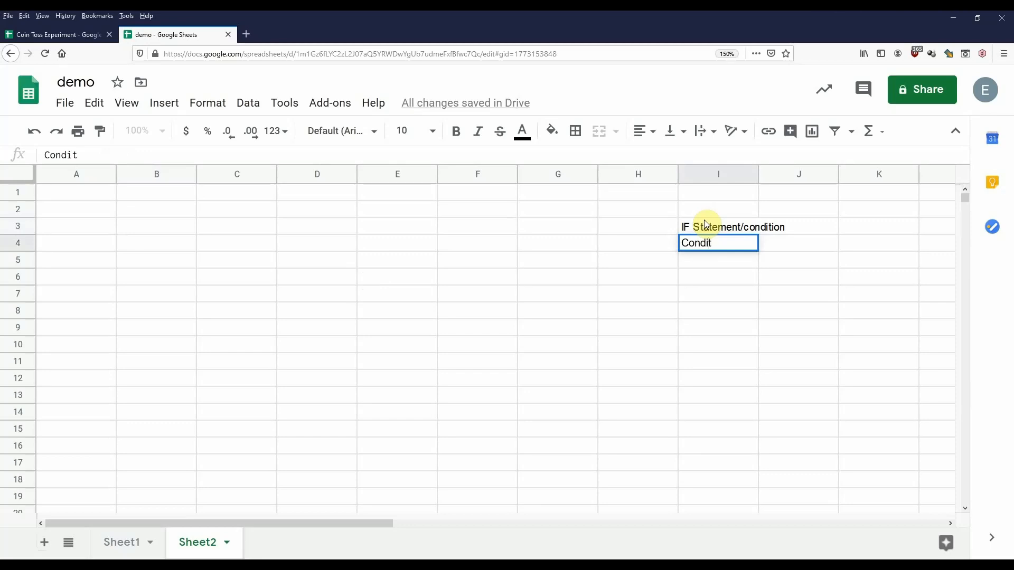
type("ional formating")
key("Return")
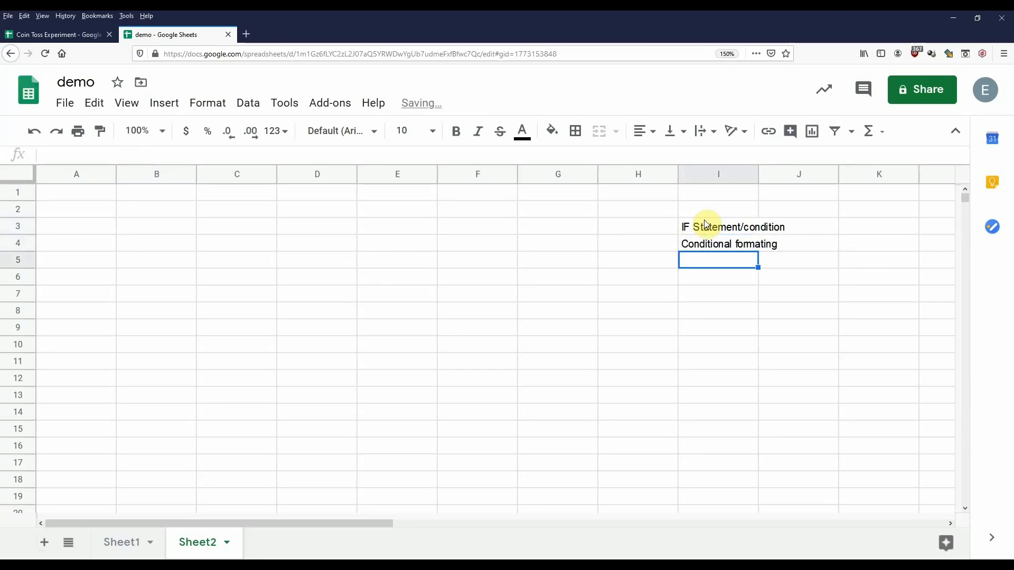
left_click(202, 226)
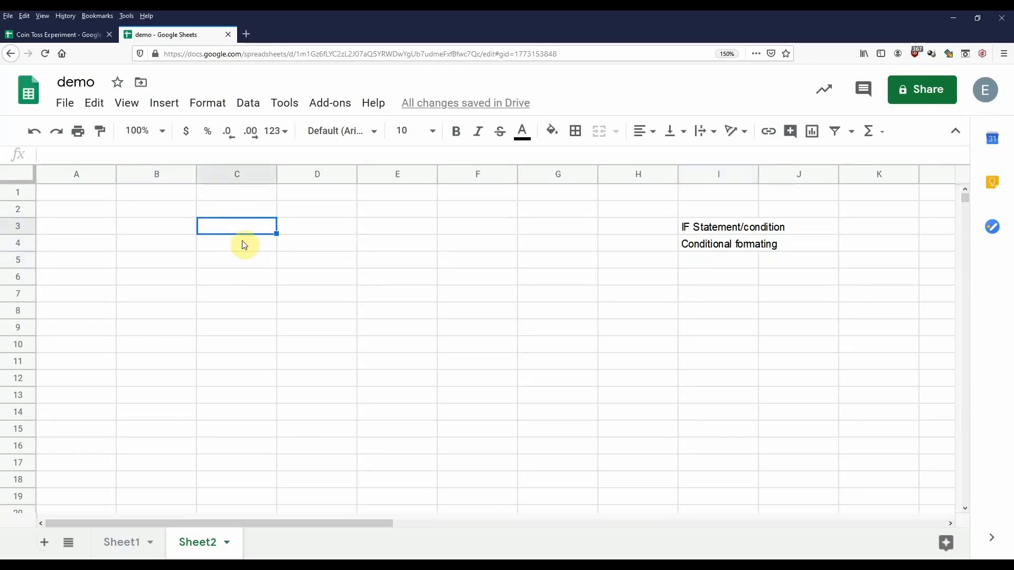
left_click(709, 227)
left_click(711, 244)
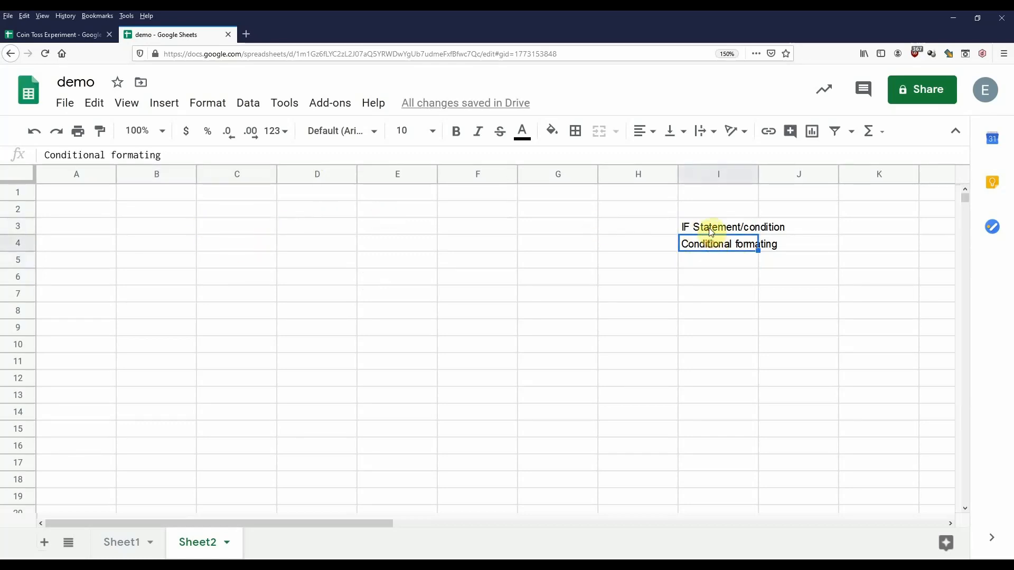
left_click(710, 227)
left_click(711, 243)
left_click(253, 227)
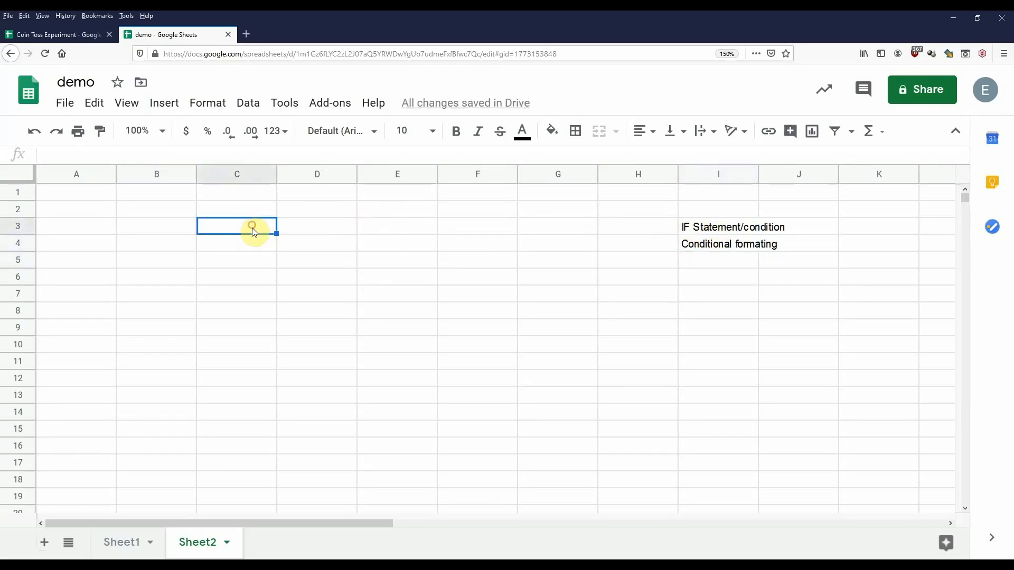
Enter the table headers Name, Mark and Grade in cells B3, C3 and D3.
left_click(178, 233)
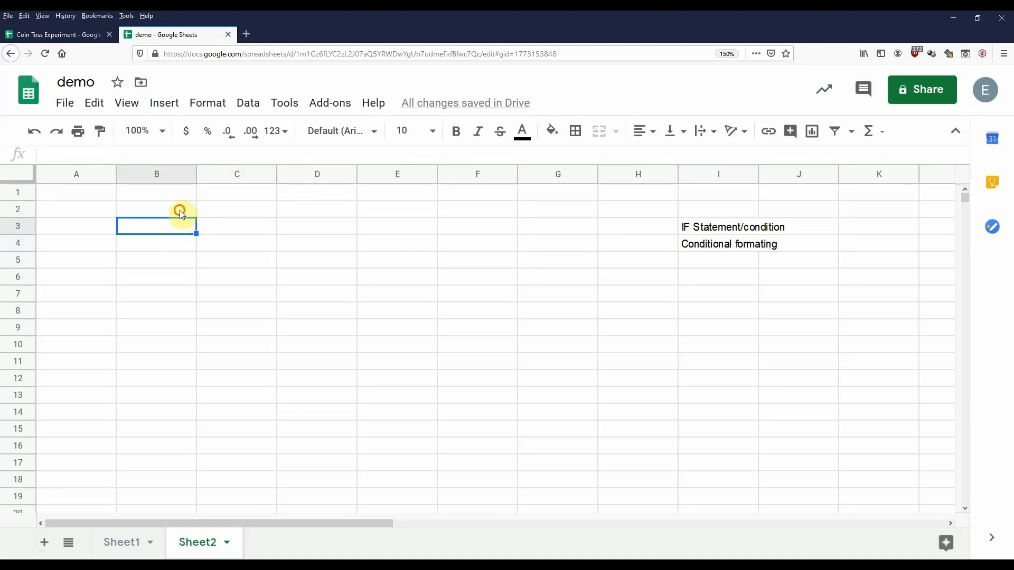
left_click(179, 211)
left_click(182, 227)
type("Name")
key("Tab")
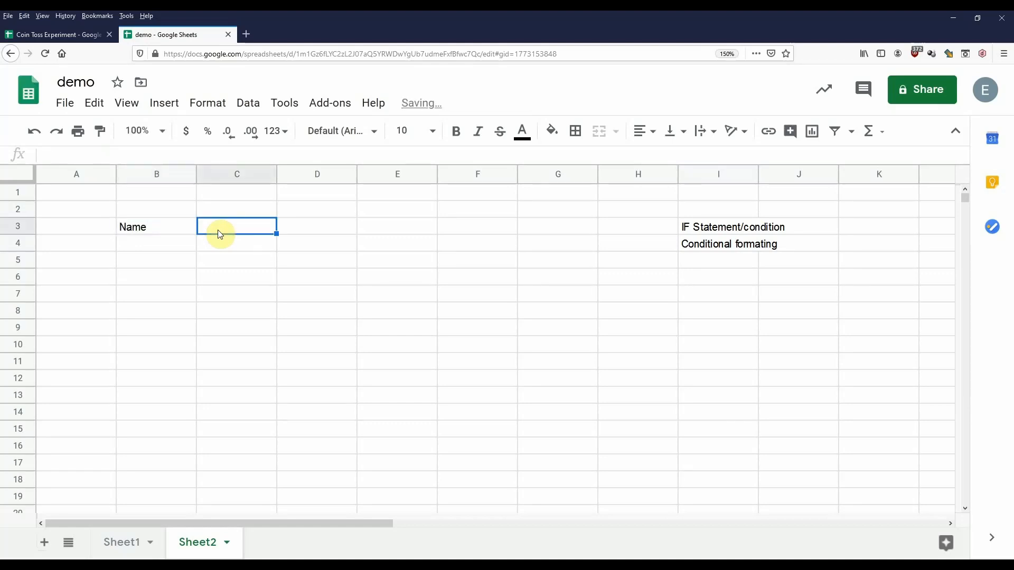
type("Mark")
key("Tab")
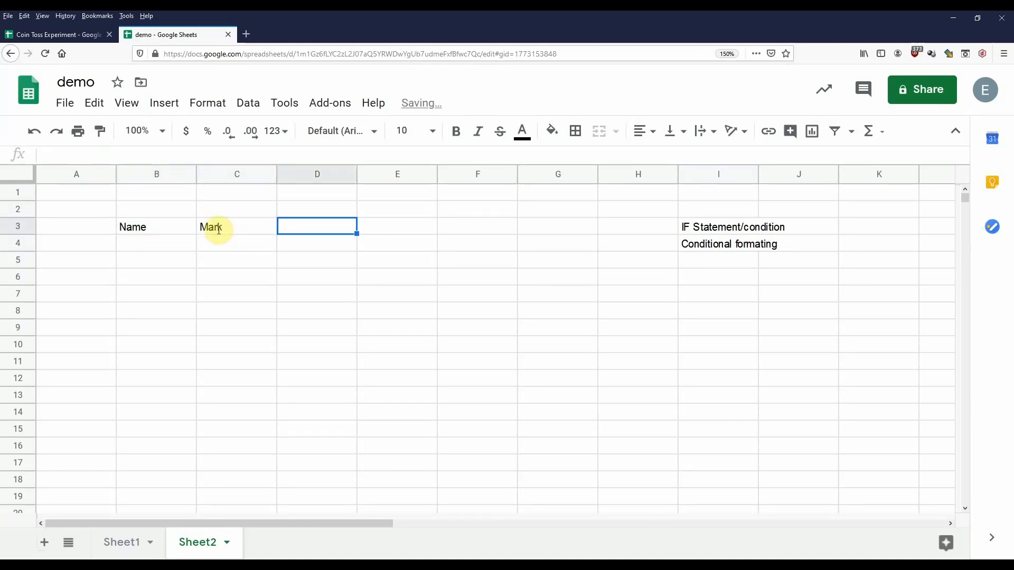
type("Grade")
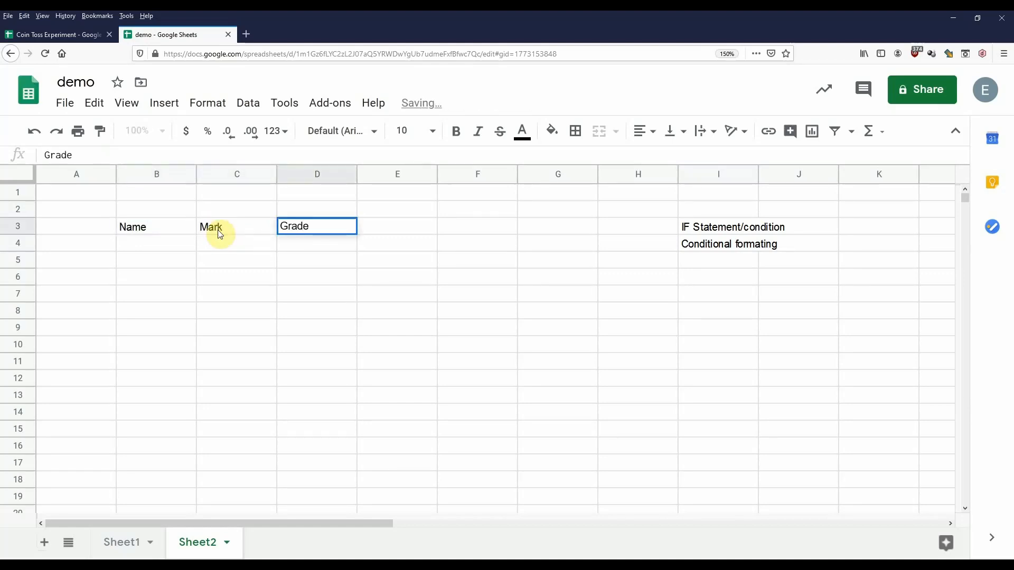
key("Return")
Fill cells B4 to B7 of the Name column with four students' first names.
key("Left")
key("Left")
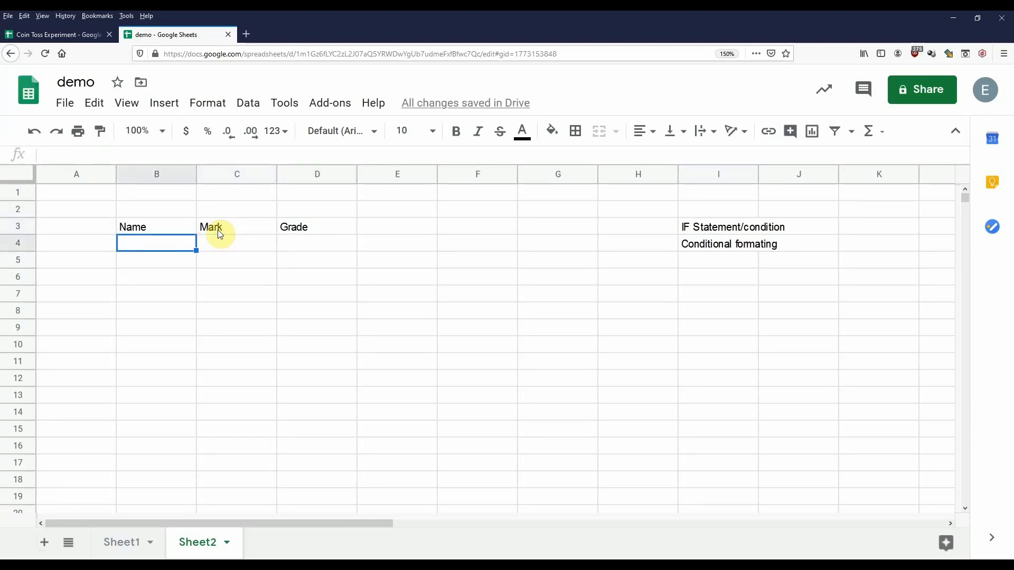
type("James")
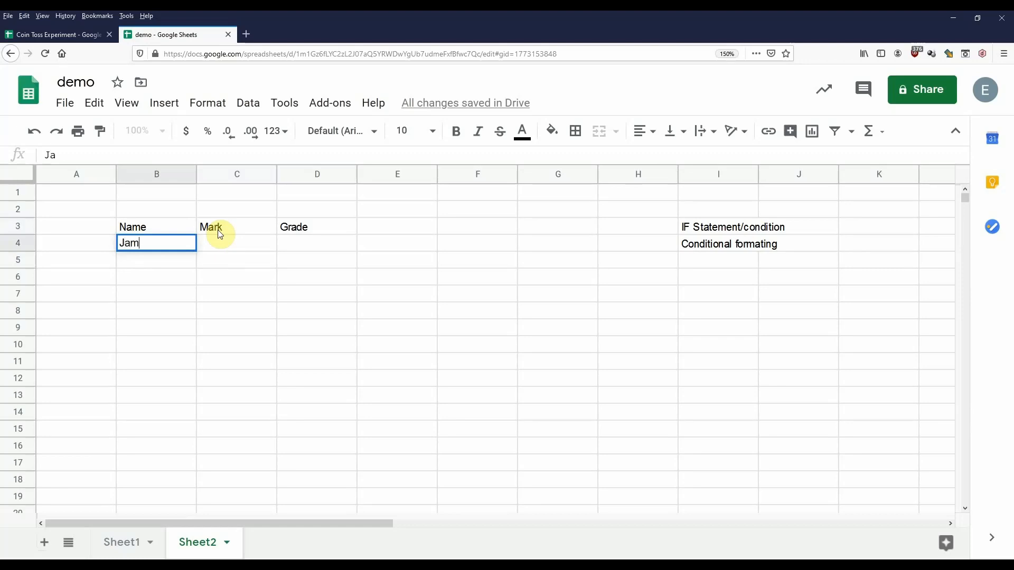
key("Return")
type("Jenny")
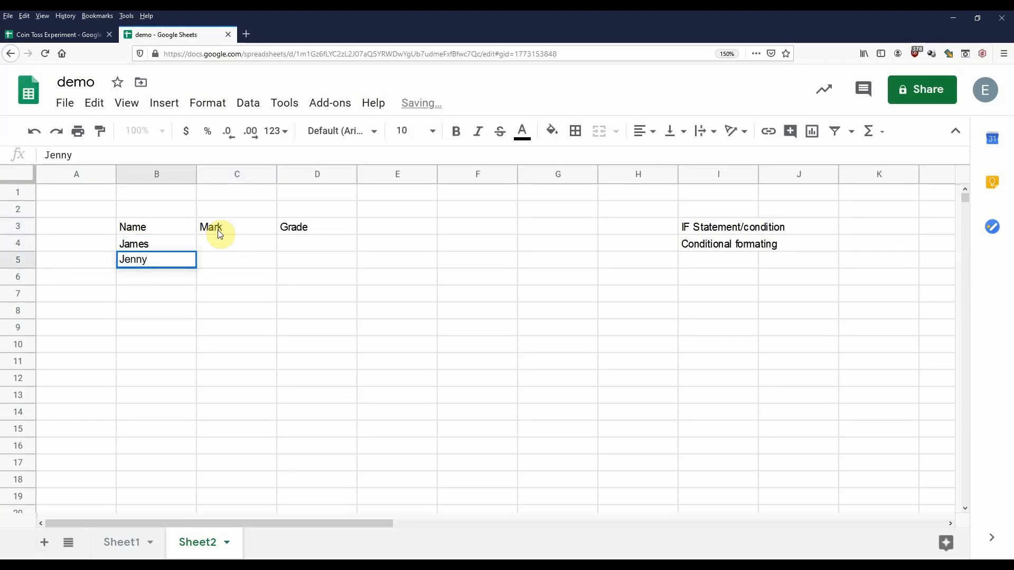
key("Return")
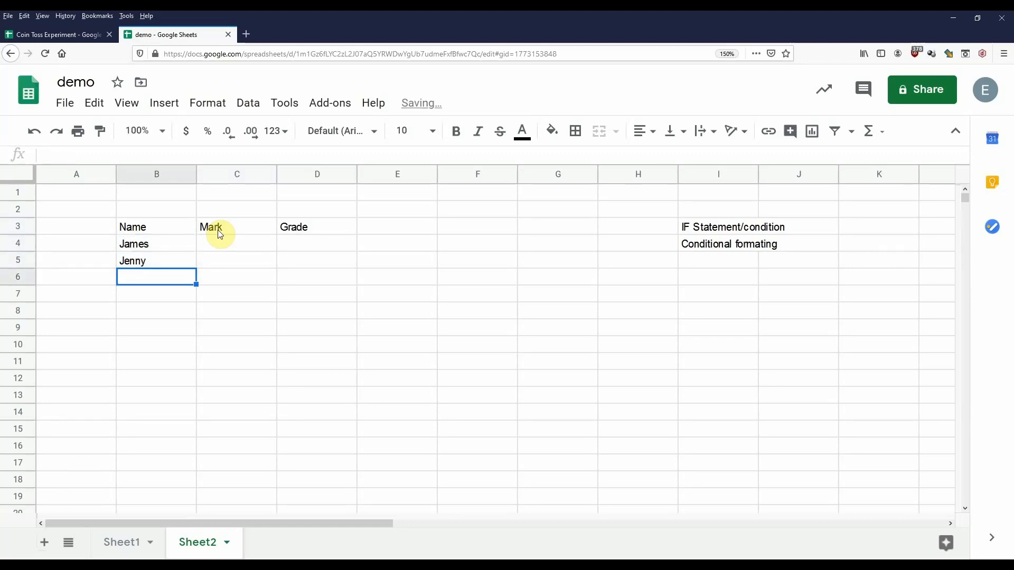
type("Jack")
key("Return")
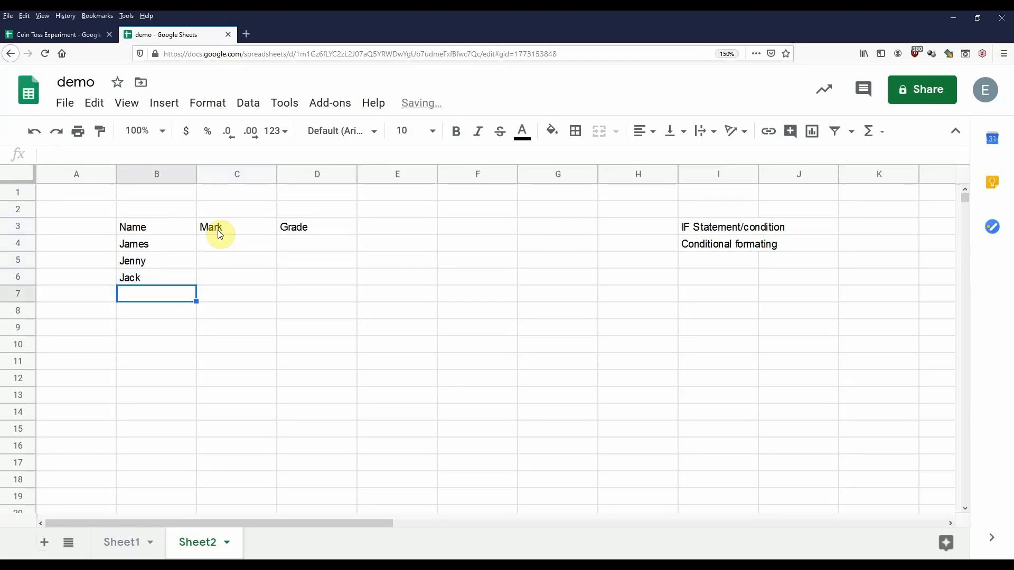
type("Jill")
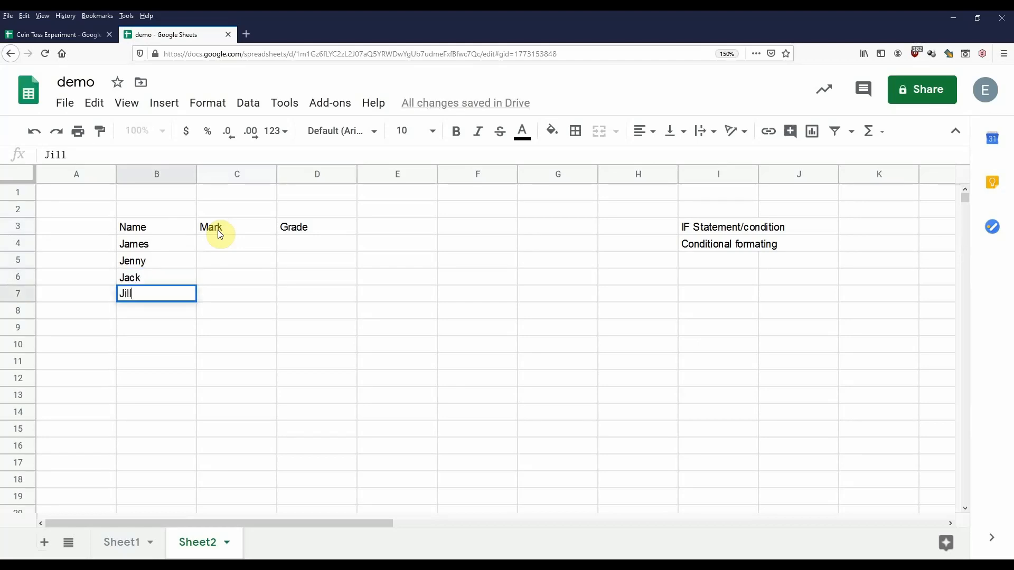
key("Up")
key("Up")
key("Up")
key("Right")
key("Up")
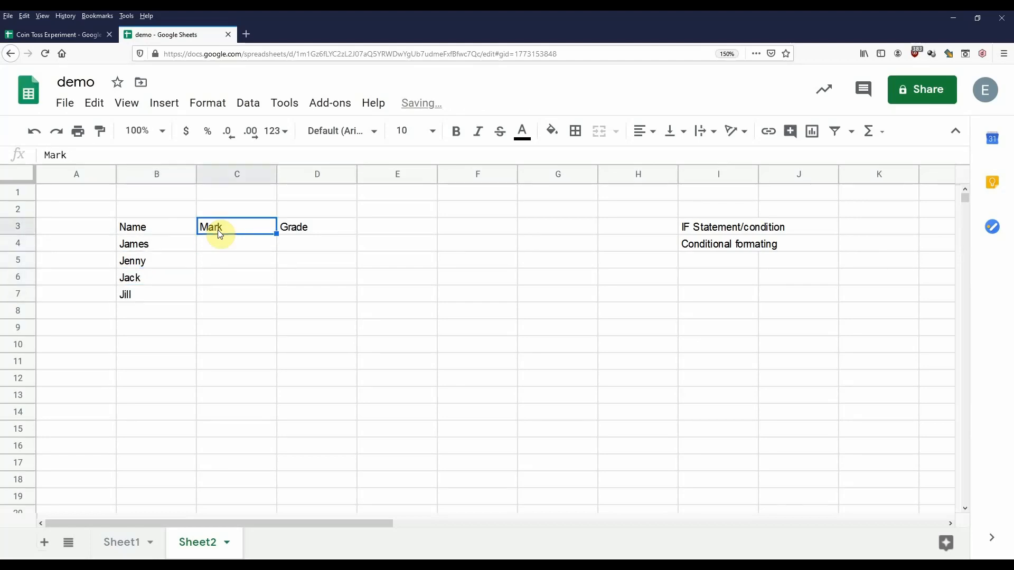
Give the header cells B3 to D3 a medium grey fill colour.
left_click(180, 226)
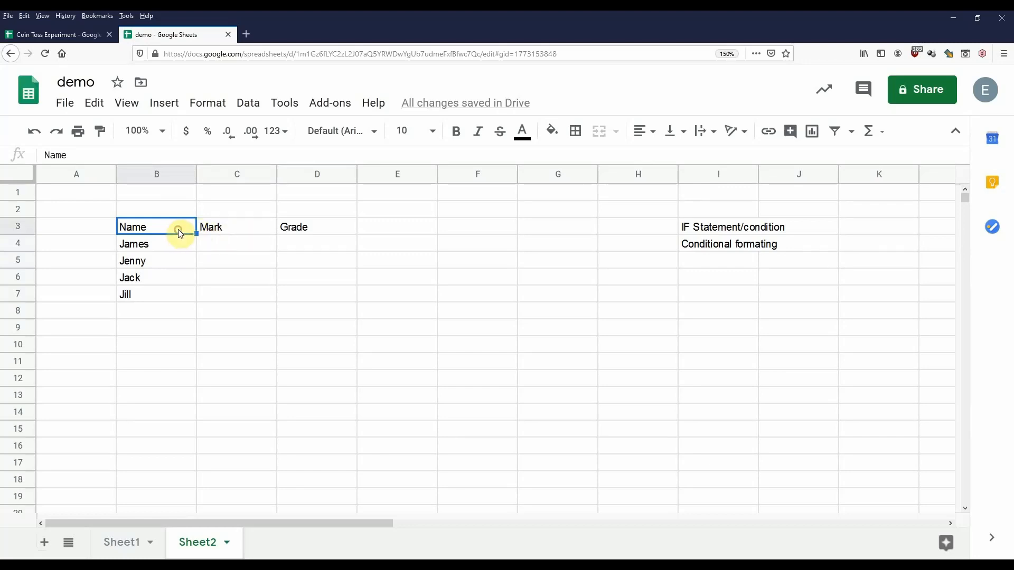
left_click(323, 230, "shift")
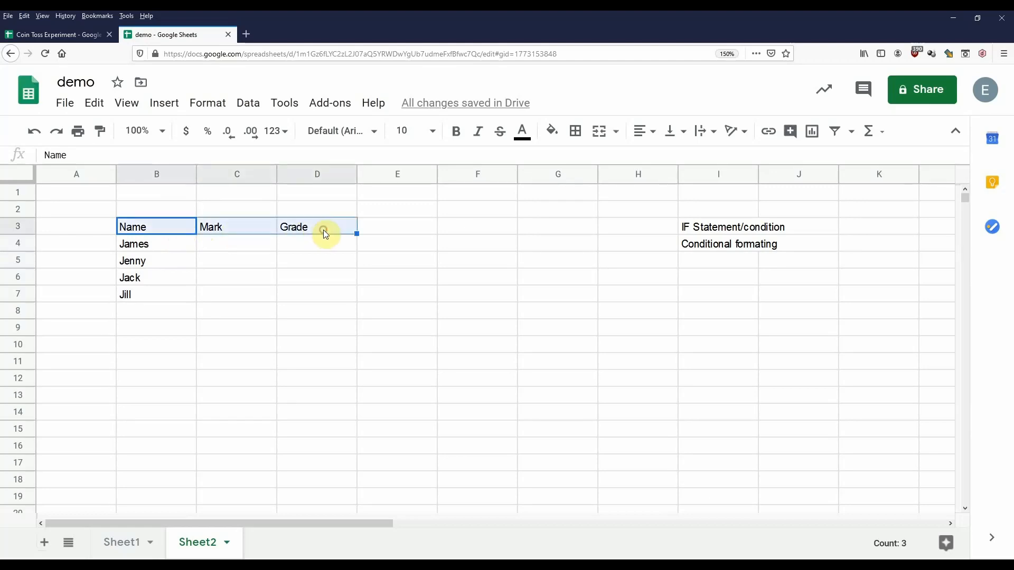
left_click(561, 136)
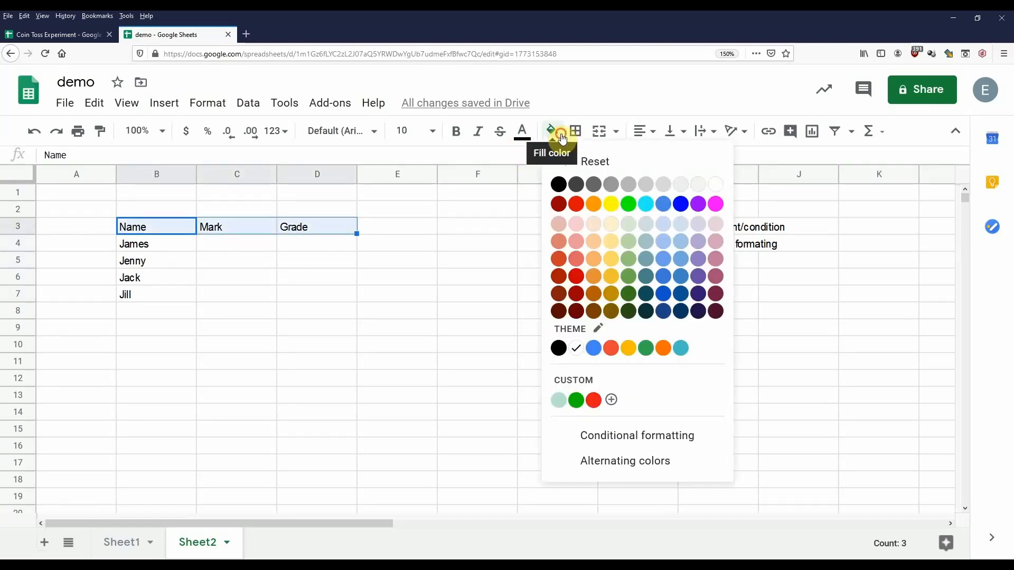
left_click(616, 185)
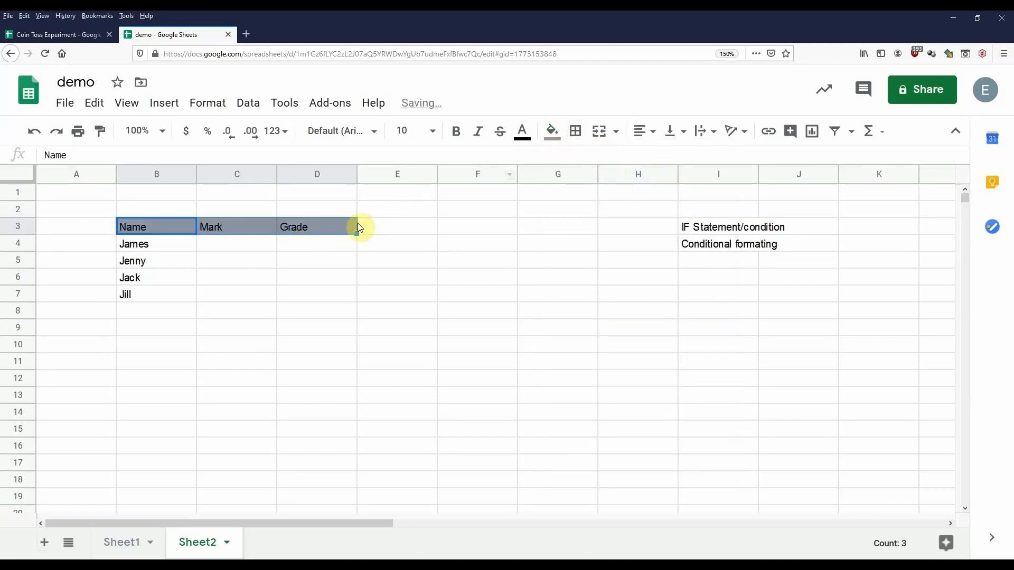
left_click(560, 139)
left_click(629, 183)
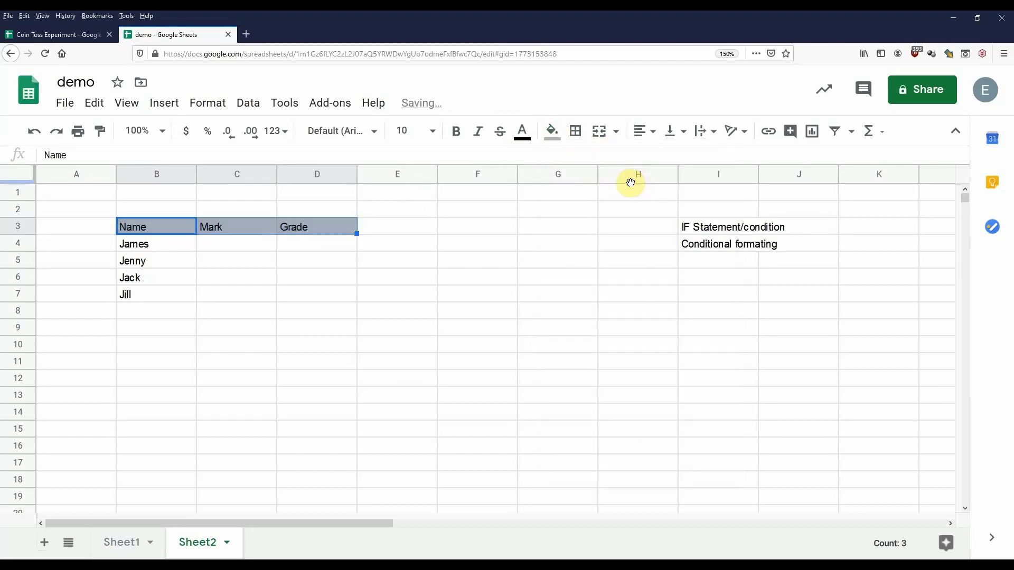
left_click(328, 243)
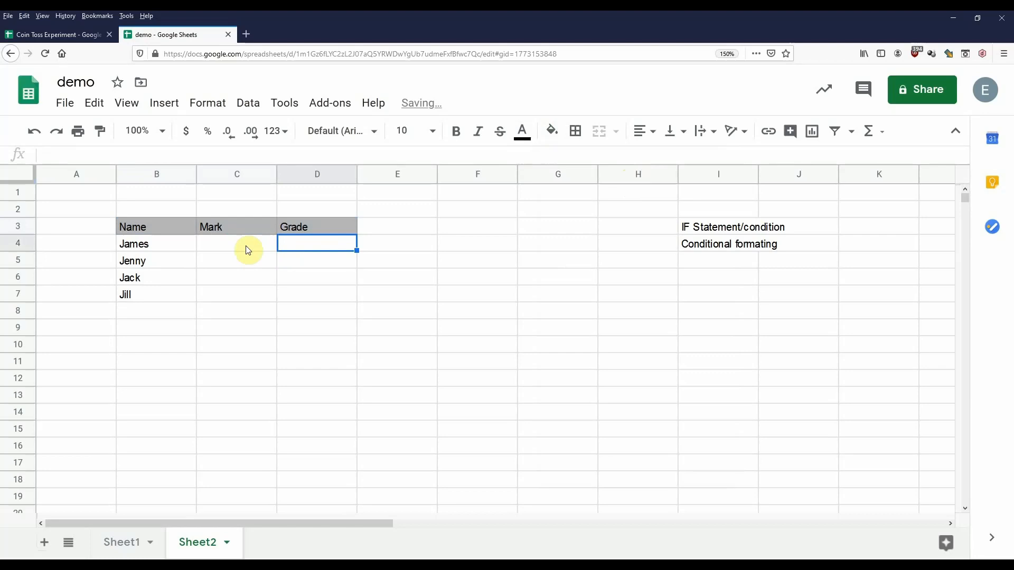
Make the Name, Mark and Grade header text in B3 to D3 bold.
left_click(179, 229)
left_click(325, 227, "shift")
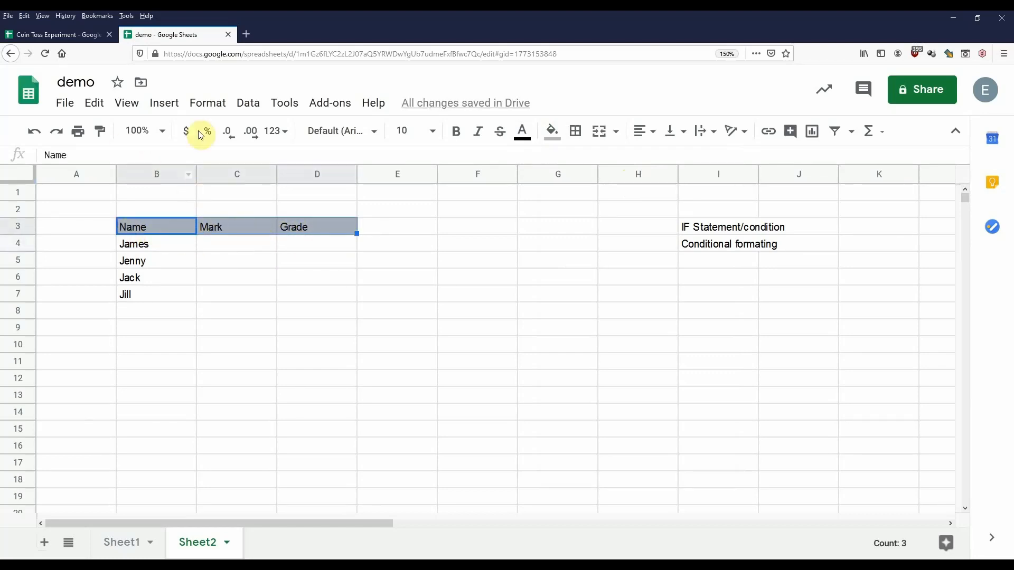
left_click(456, 131)
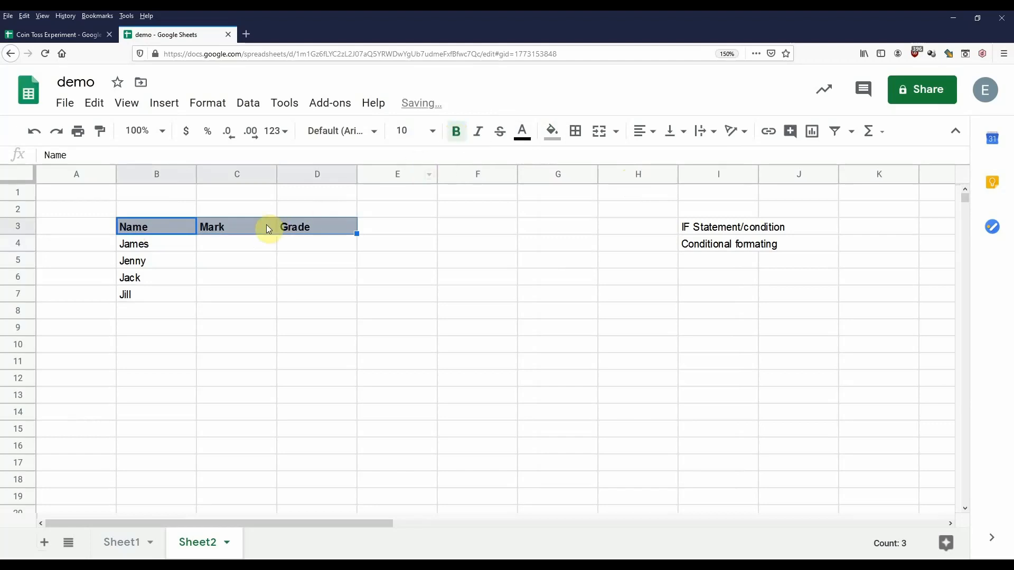
left_click(205, 247)
left_click(170, 250)
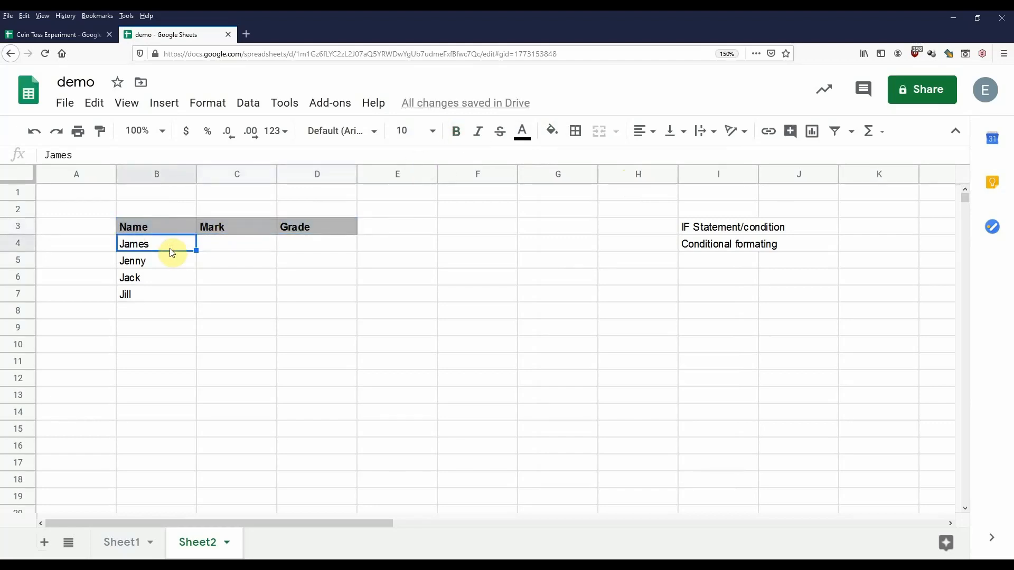
Enter the marks 61, 49, 50 and 51 in cells C4 to C7 of the Mark column.
left_click(222, 249)
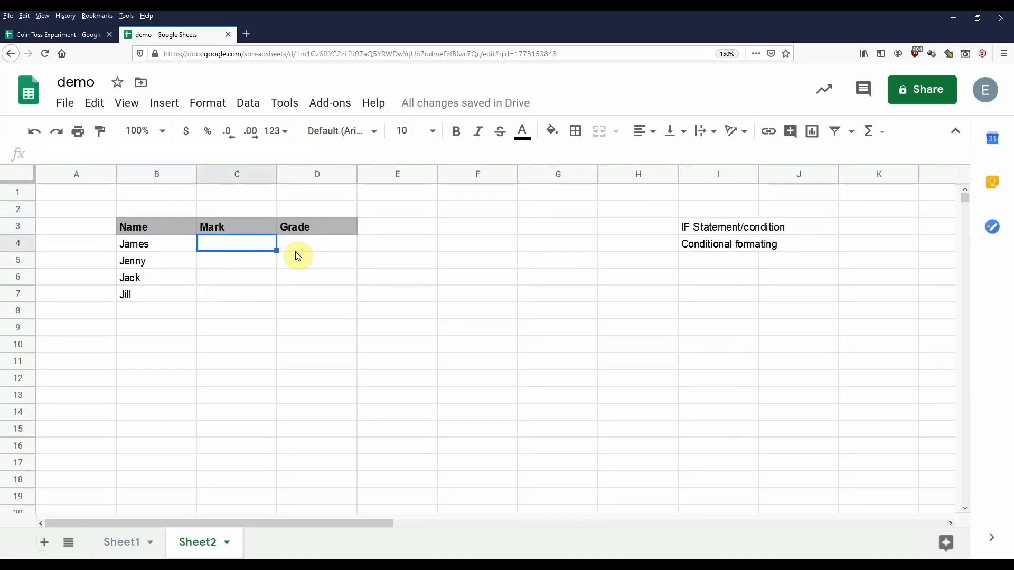
type("61")
key("Return")
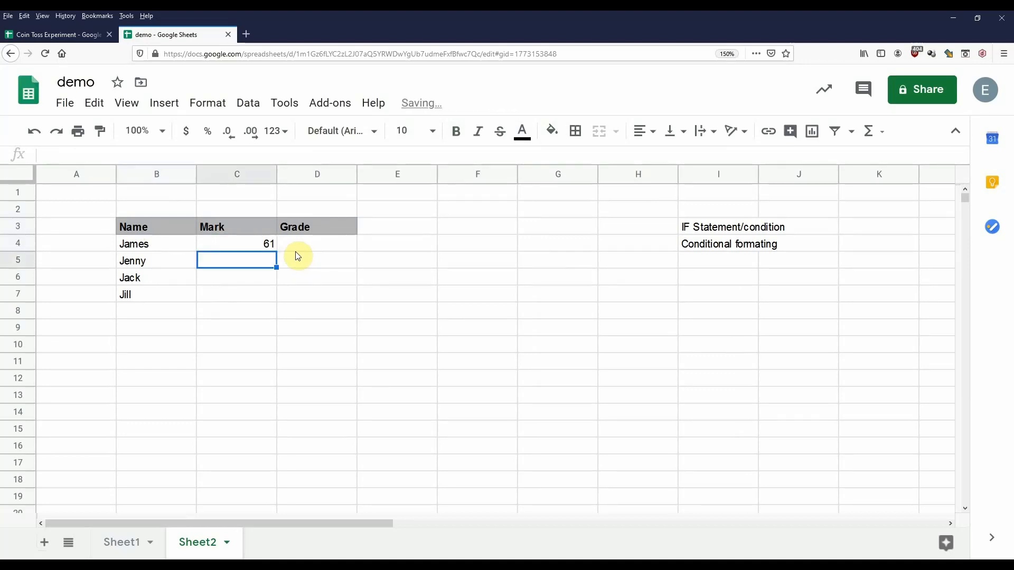
type("49")
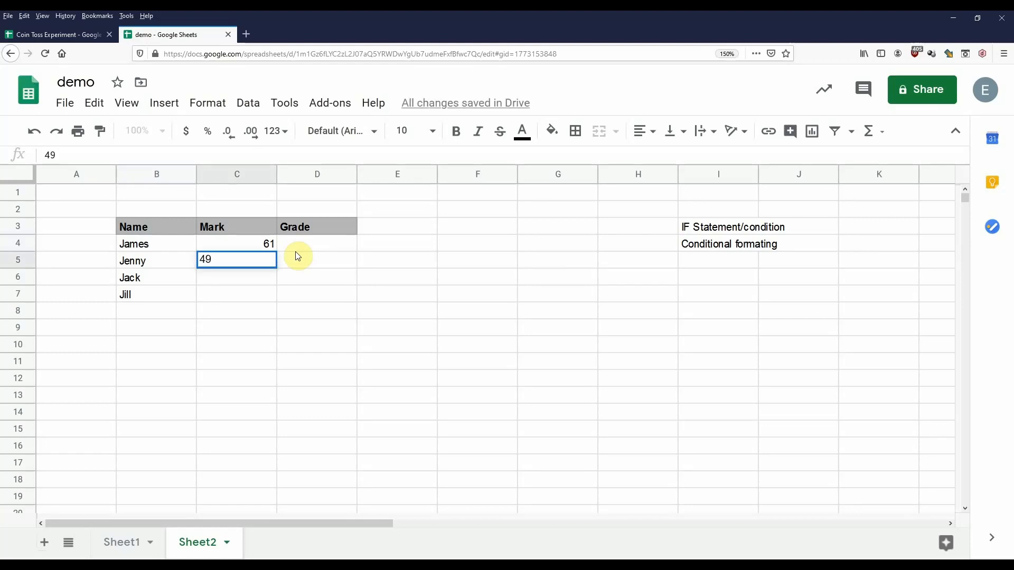
key("Return")
type("50")
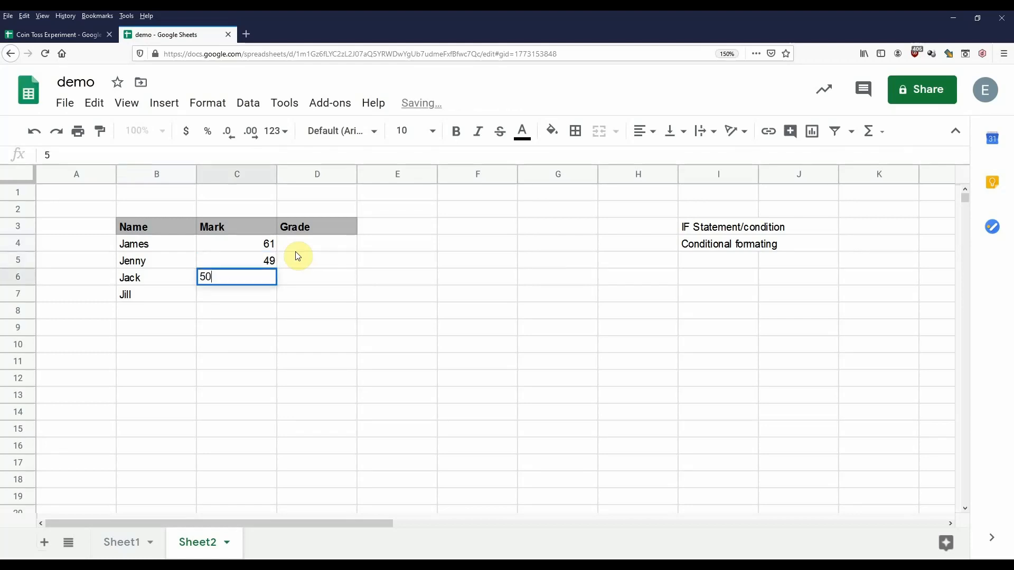
key("Return")
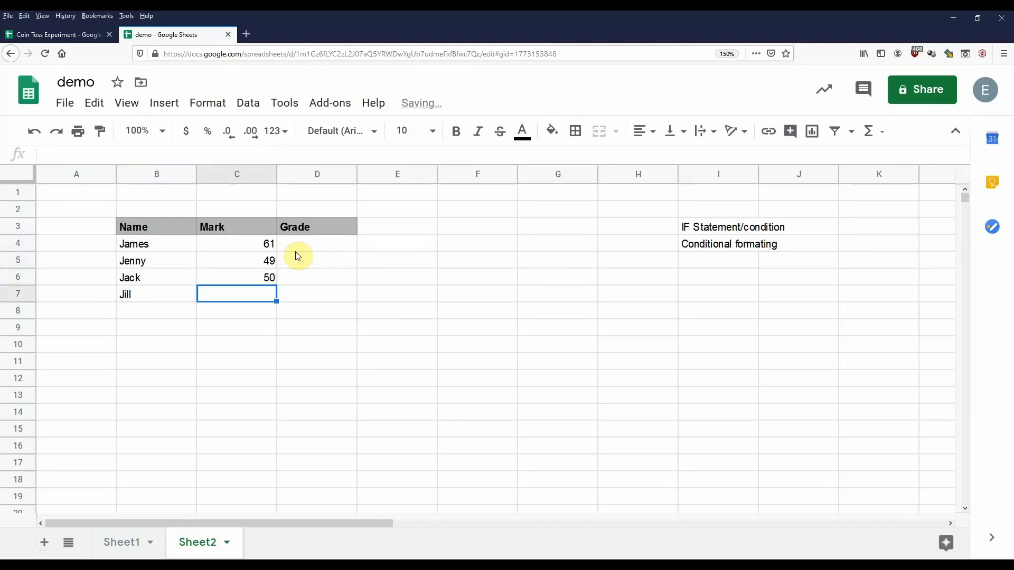
type("51")
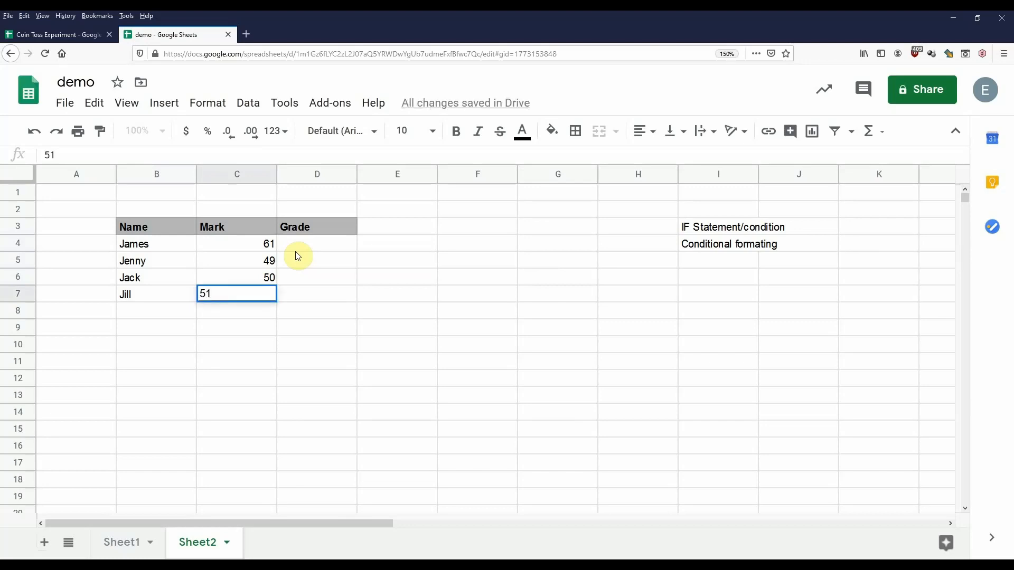
key("Return")
key("Up")
key("Up")
key("Up")
key("Up")
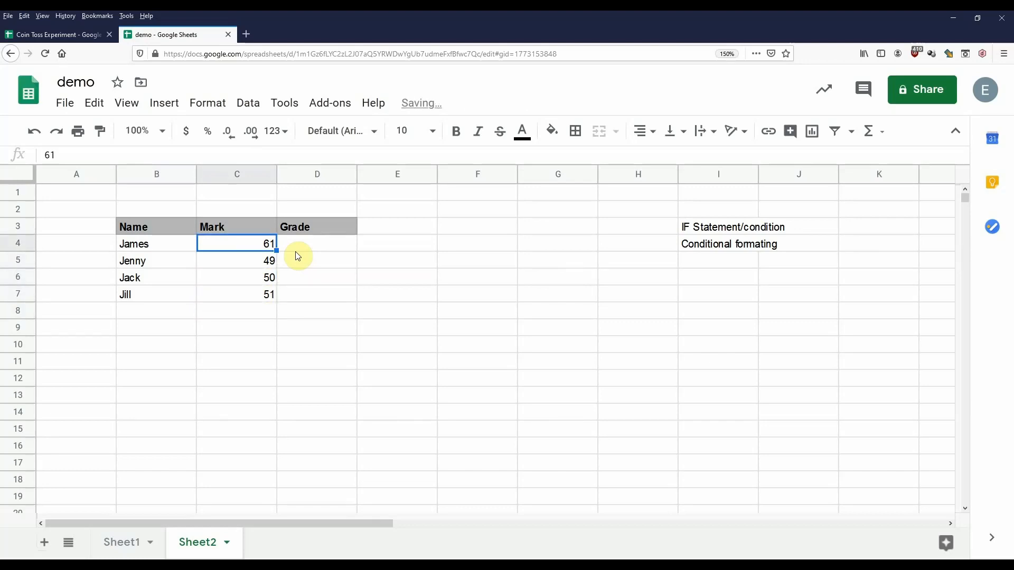
Begin an IF formula in Grade cell D4 with the condition C4>=50.
left_click(304, 249)
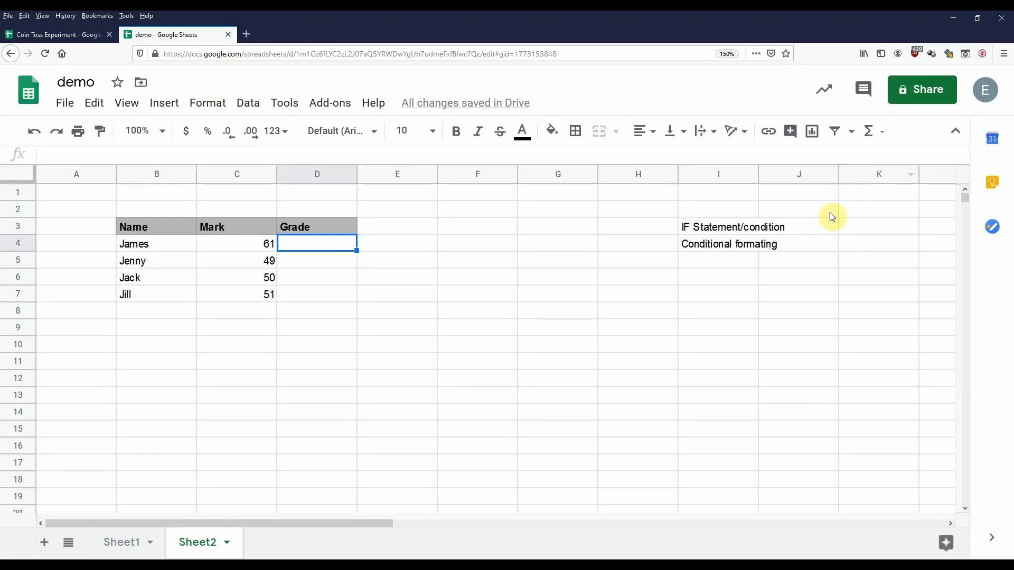
left_click(721, 229)
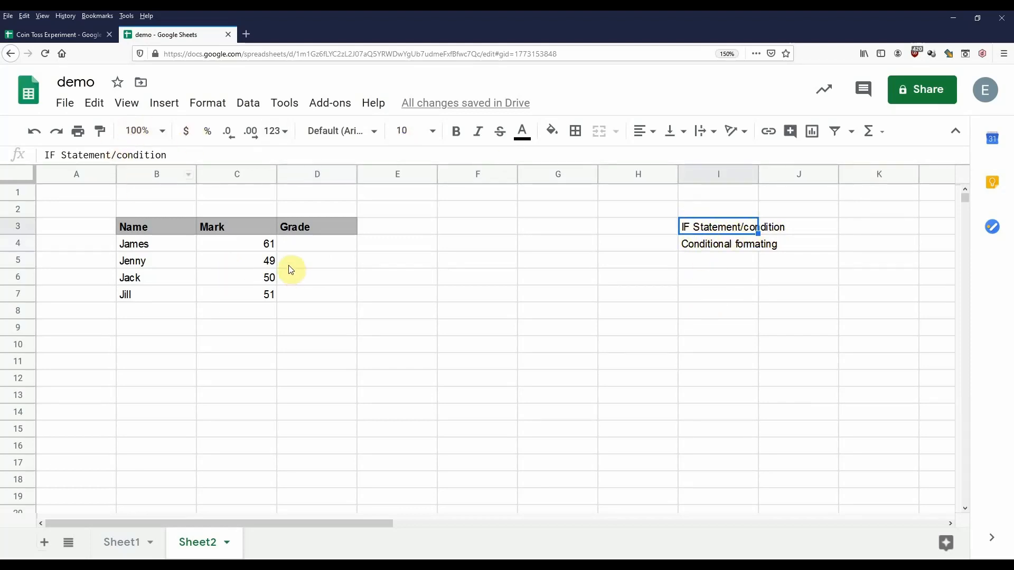
left_click(299, 247)
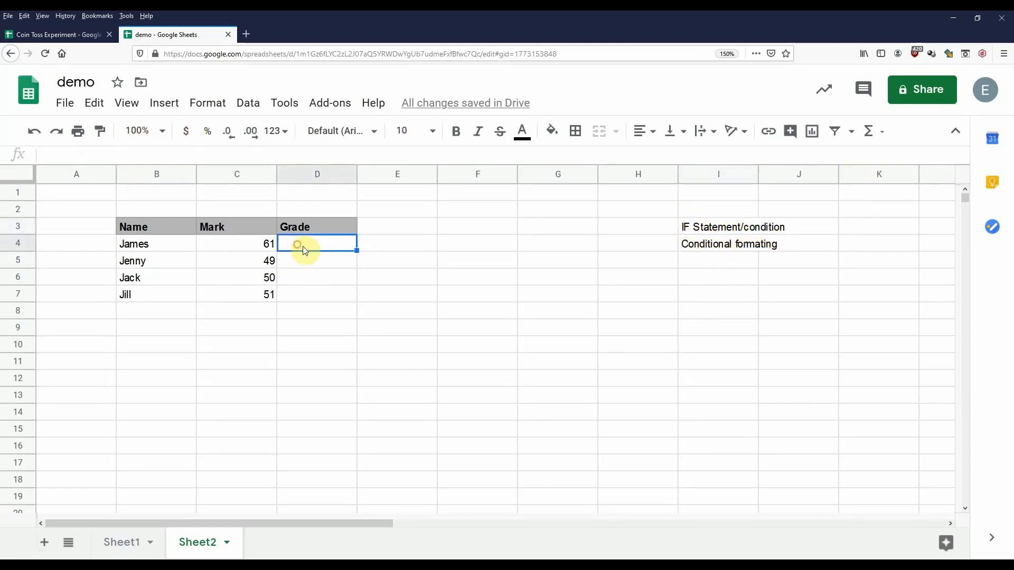
left_click(188, 155)
type("=")
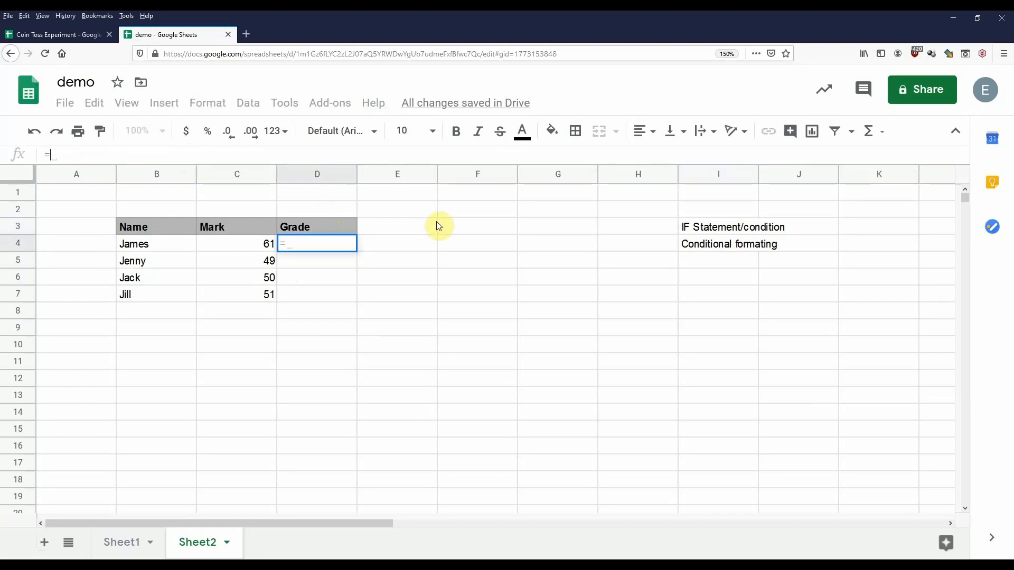
type("IF")
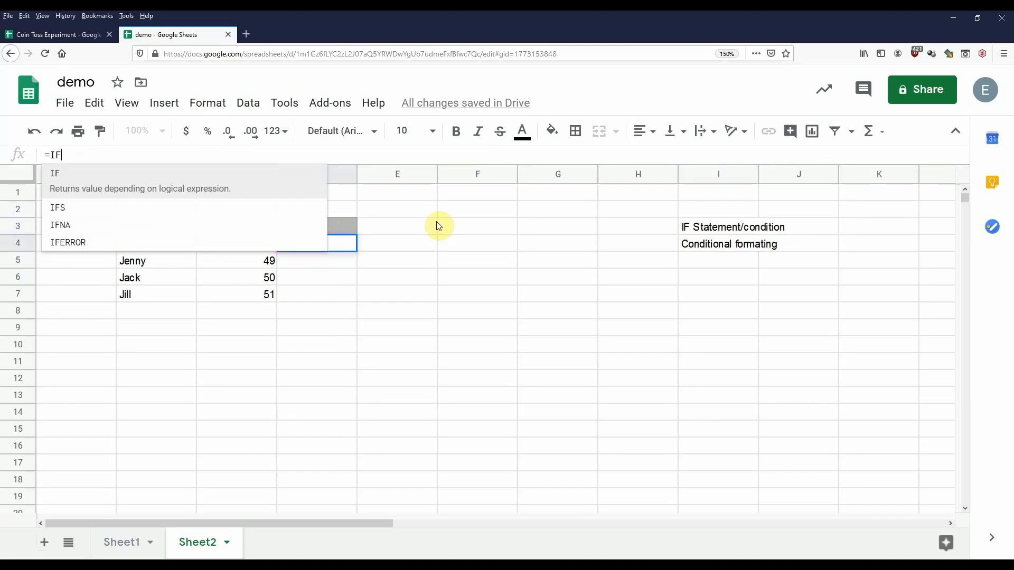
type("(")
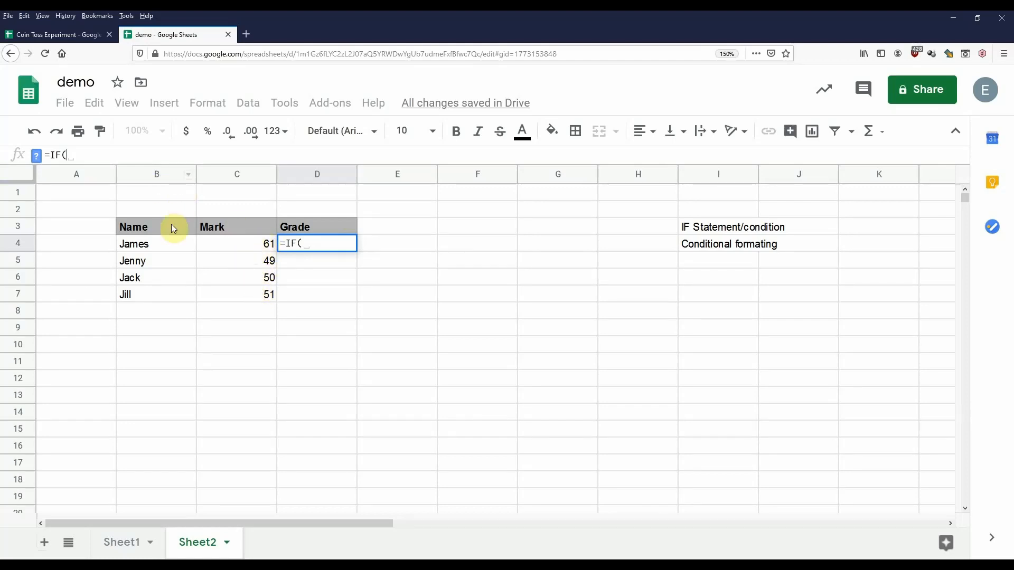
left_click(242, 246)
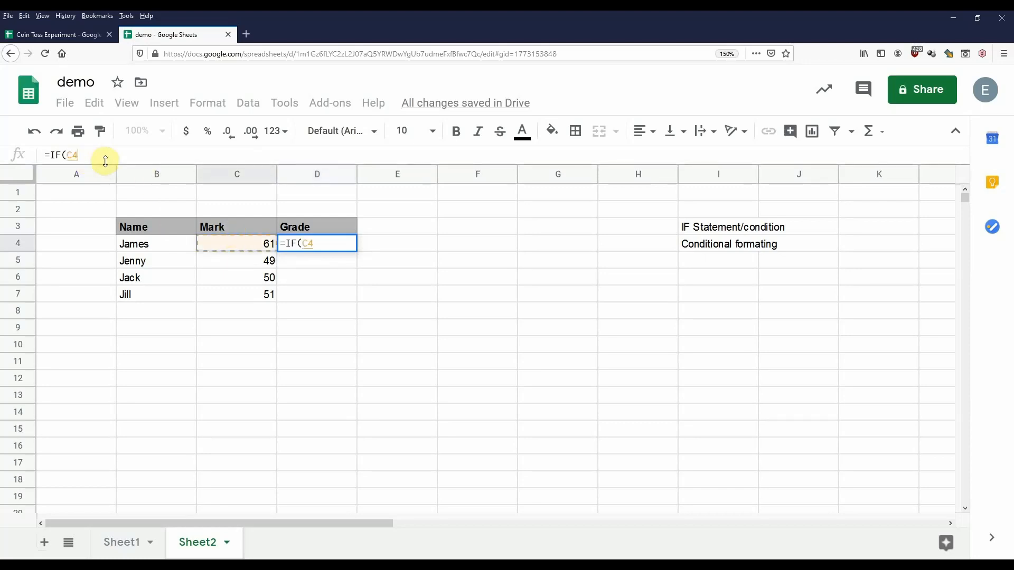
type(">=")
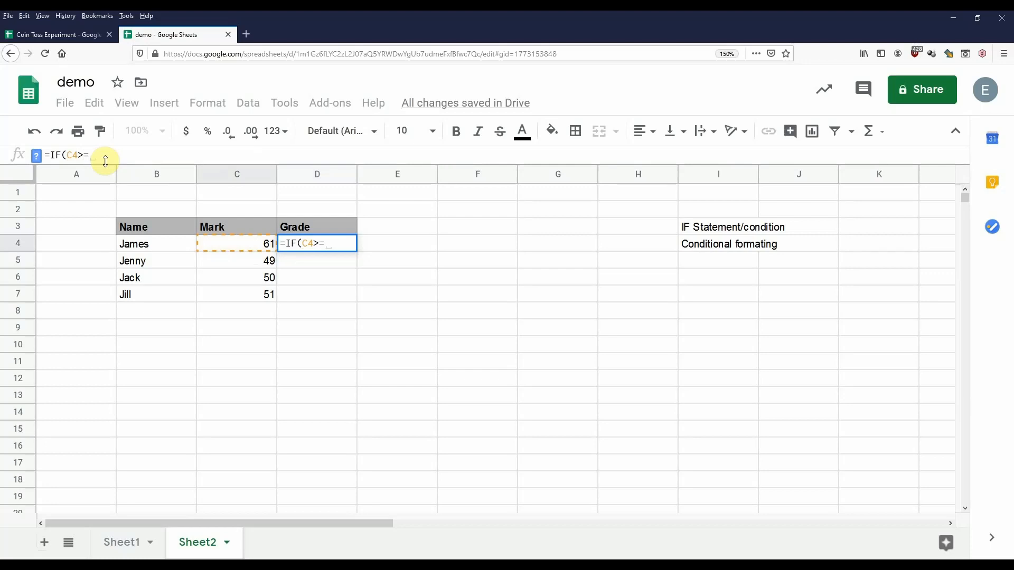
type("50")
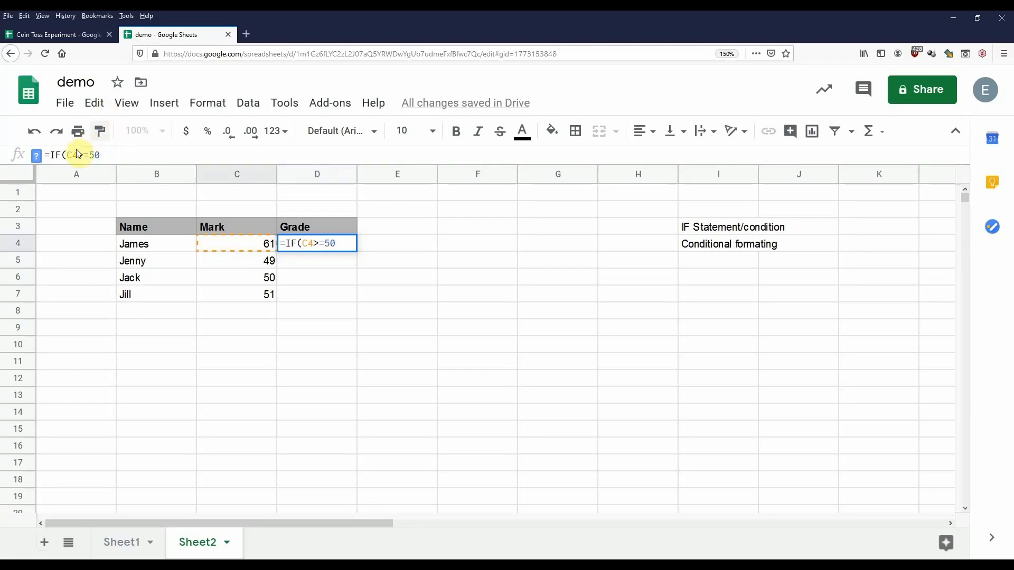
left_click_drag(67, 154, 101, 155)
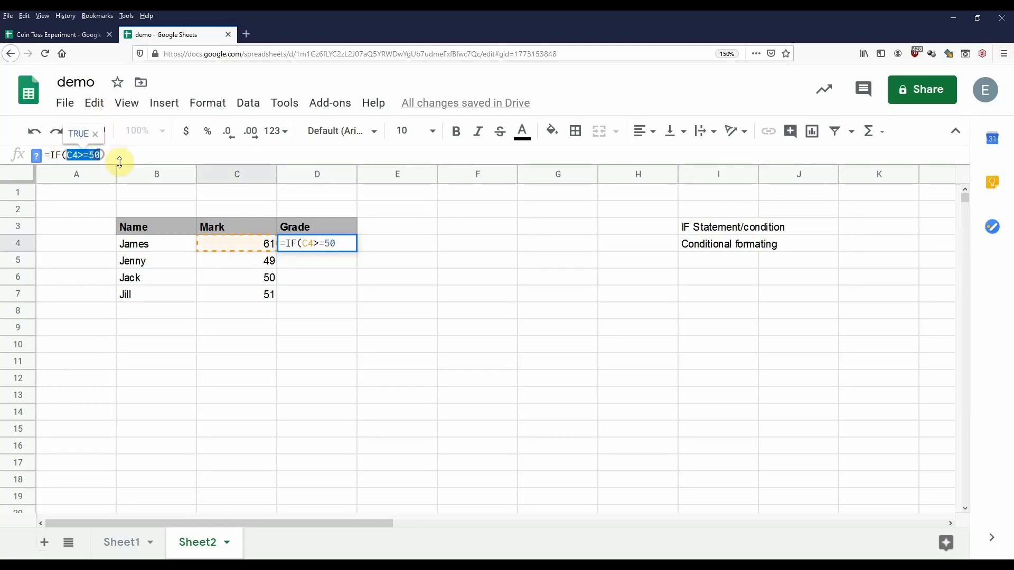
left_click(111, 158)
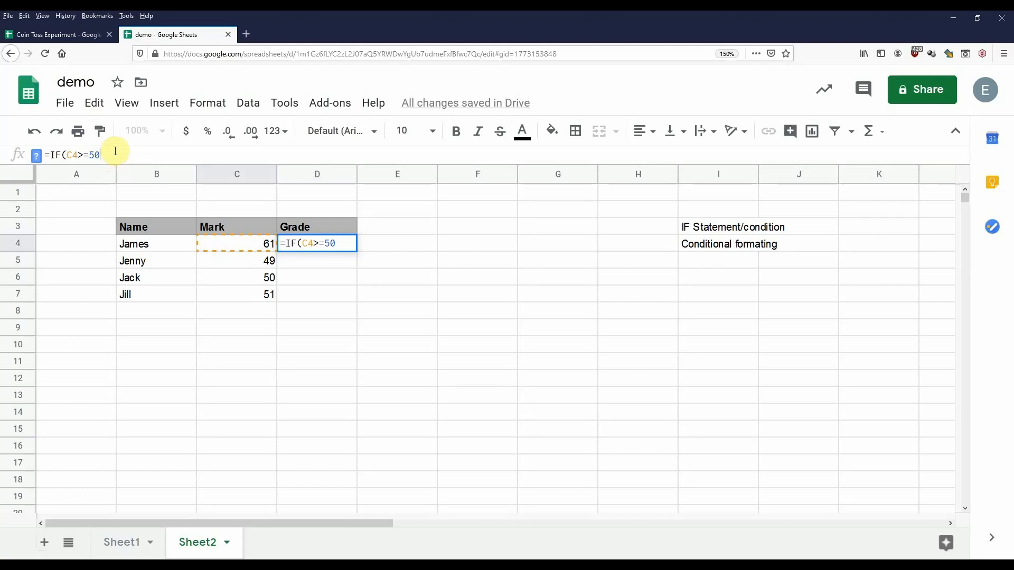
Complete D4's IF formula so it returns "Pass" when the condition is true and "Fail" otherwise.
type(",\"Pass\"")
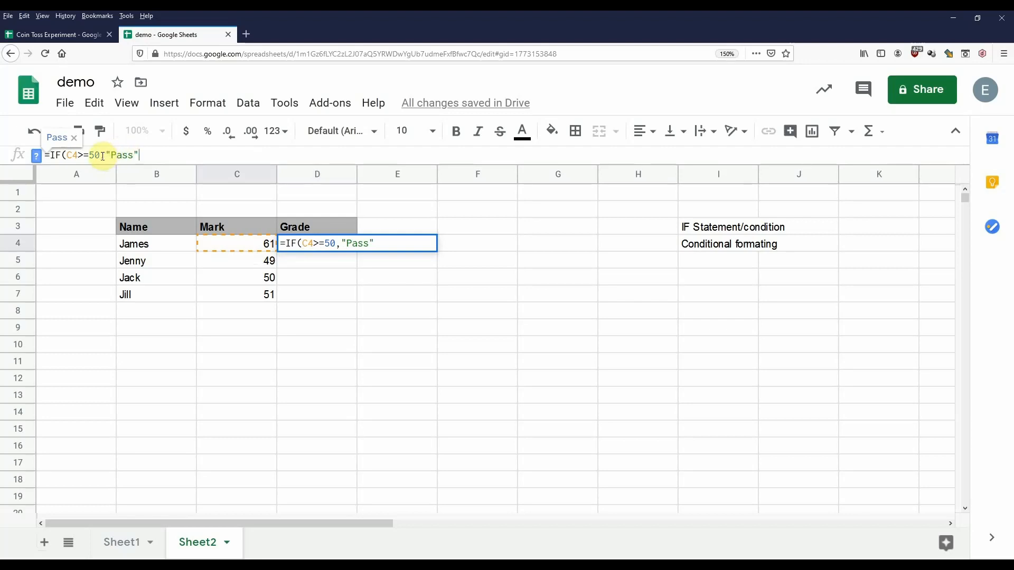
left_click_drag(100, 157, 139, 155)
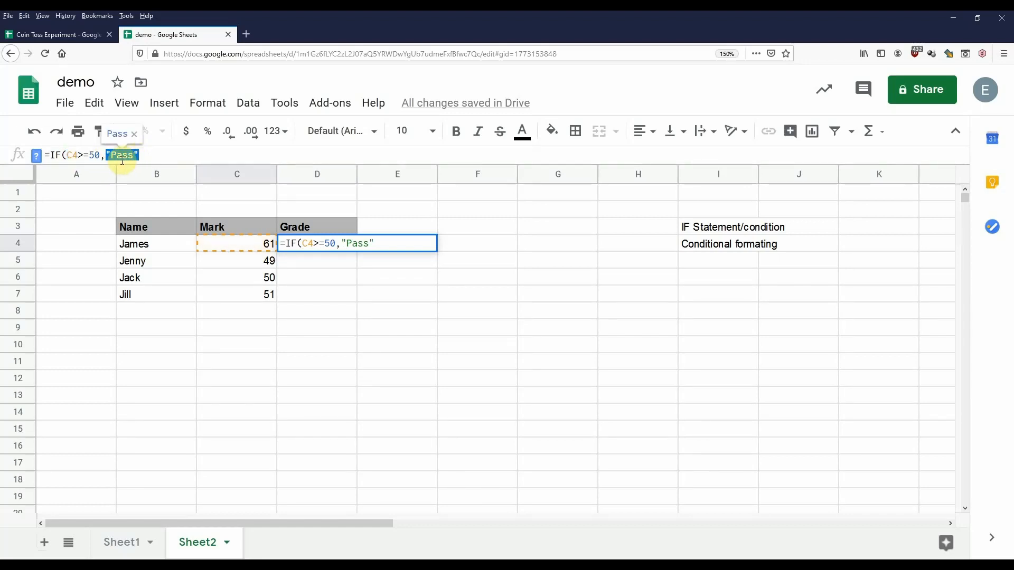
left_click(151, 155)
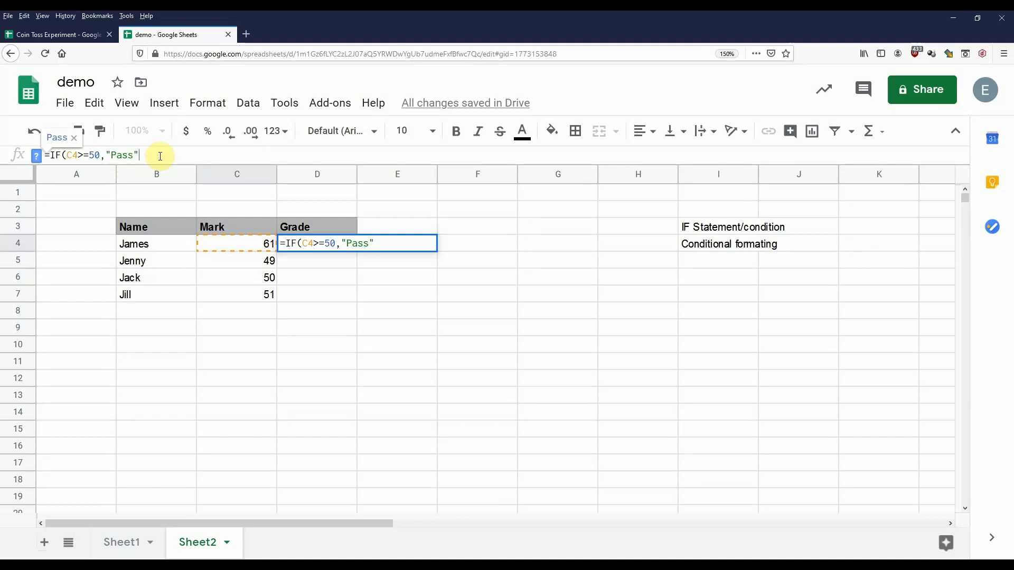
type(",")
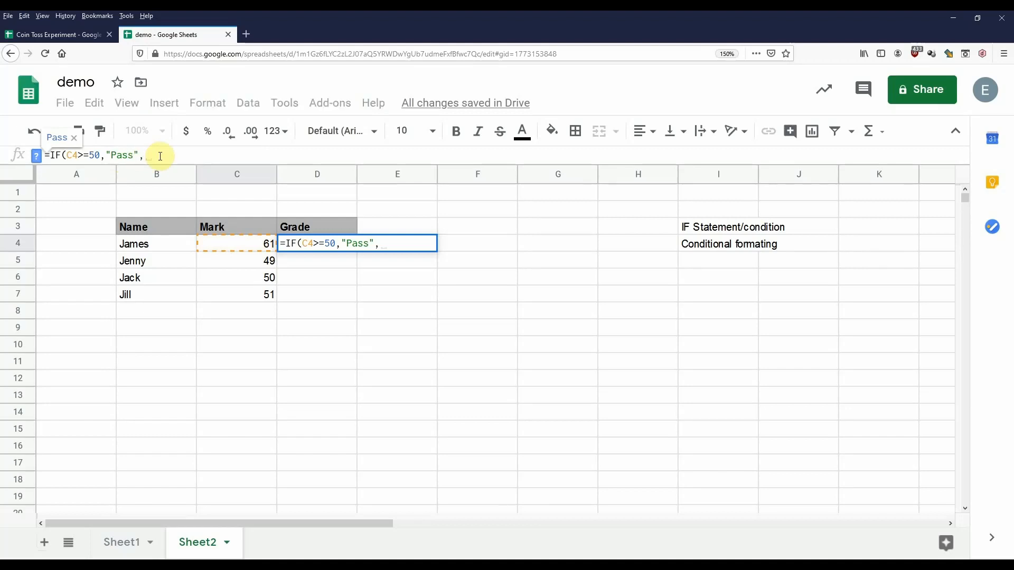
type("\"")
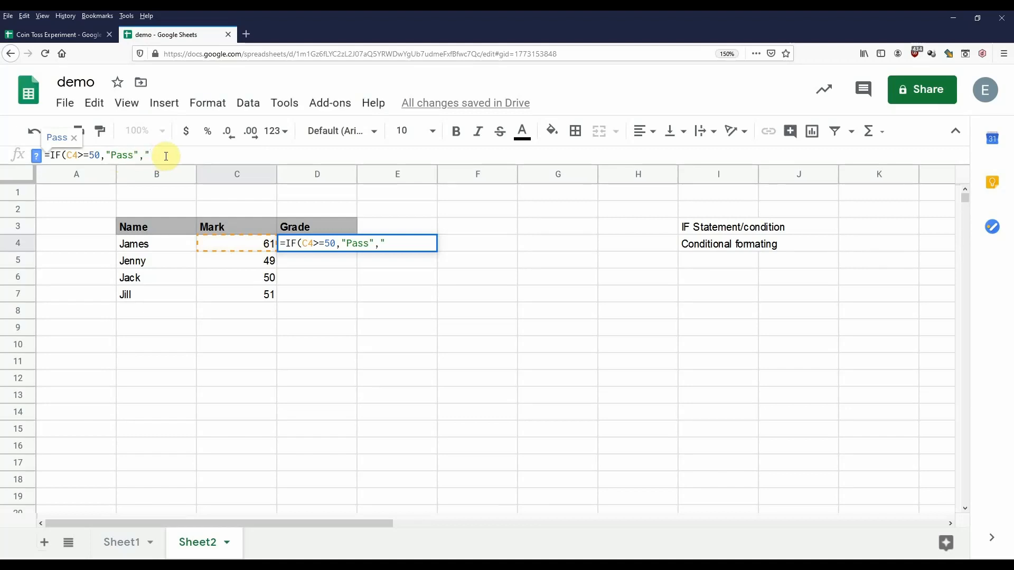
type("Fail\")")
key("Return")
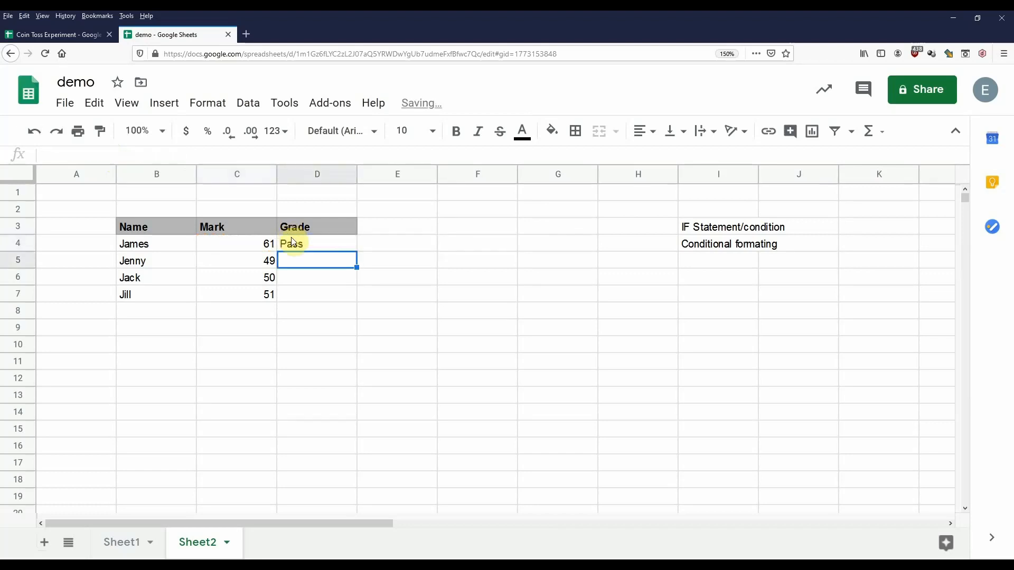
Examine the condition and the "Pass" argument of the IF formula in cell D4.
left_click(305, 243)
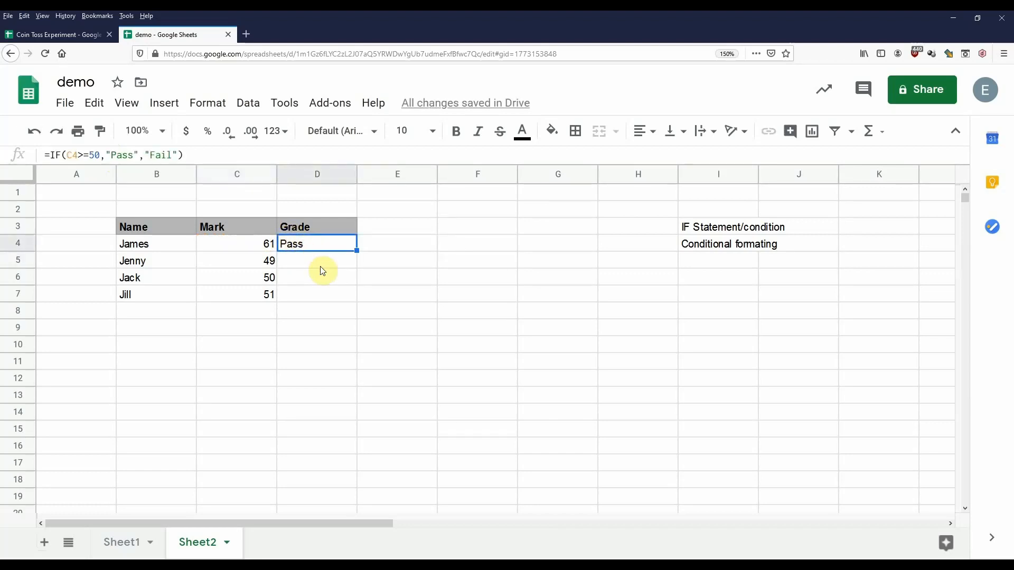
left_click(88, 154)
left_click(57, 155)
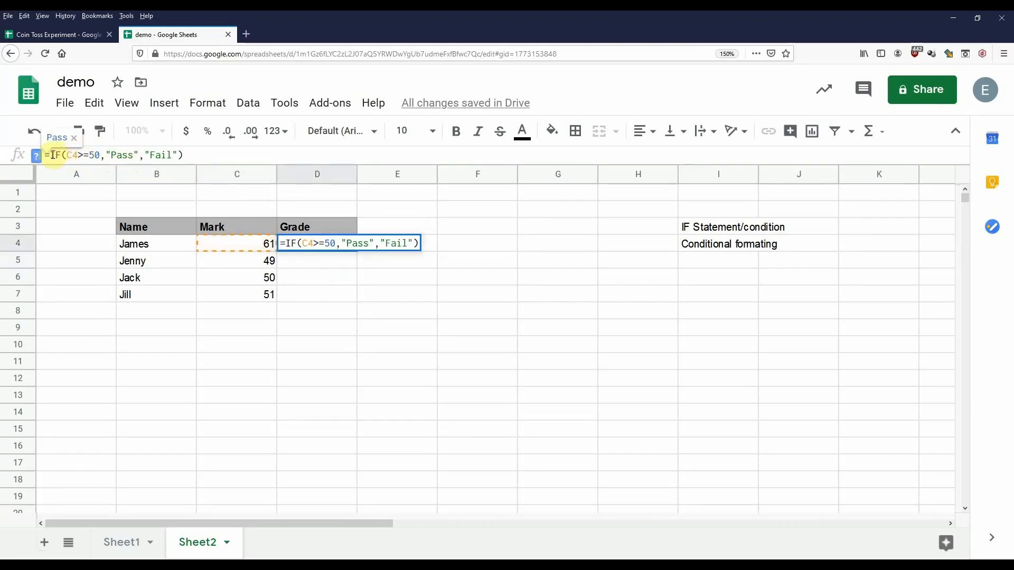
left_click(50, 157)
left_click(59, 154)
left_click(65, 155)
left_click_drag(67, 155, 98, 154)
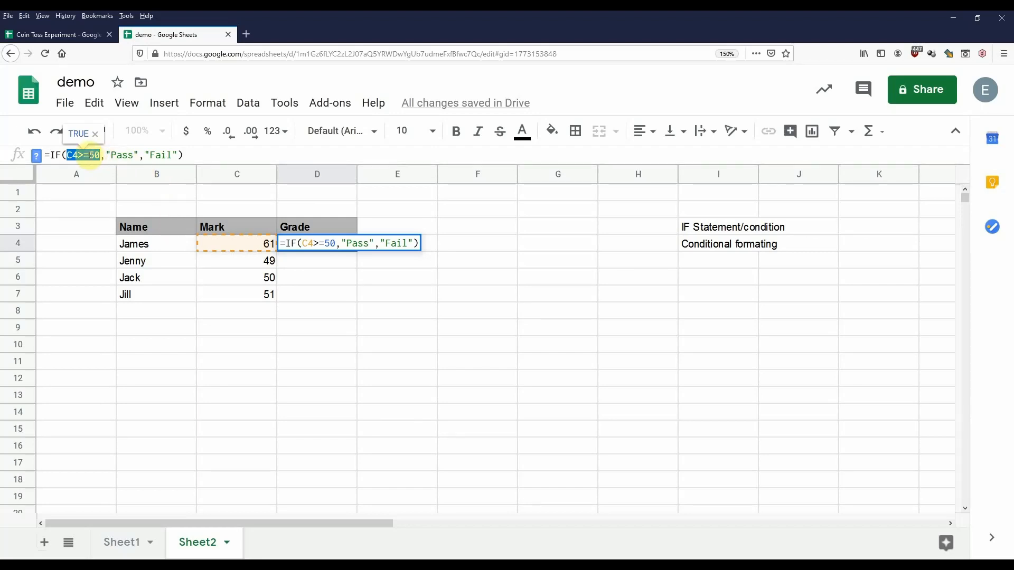
left_click(100, 155)
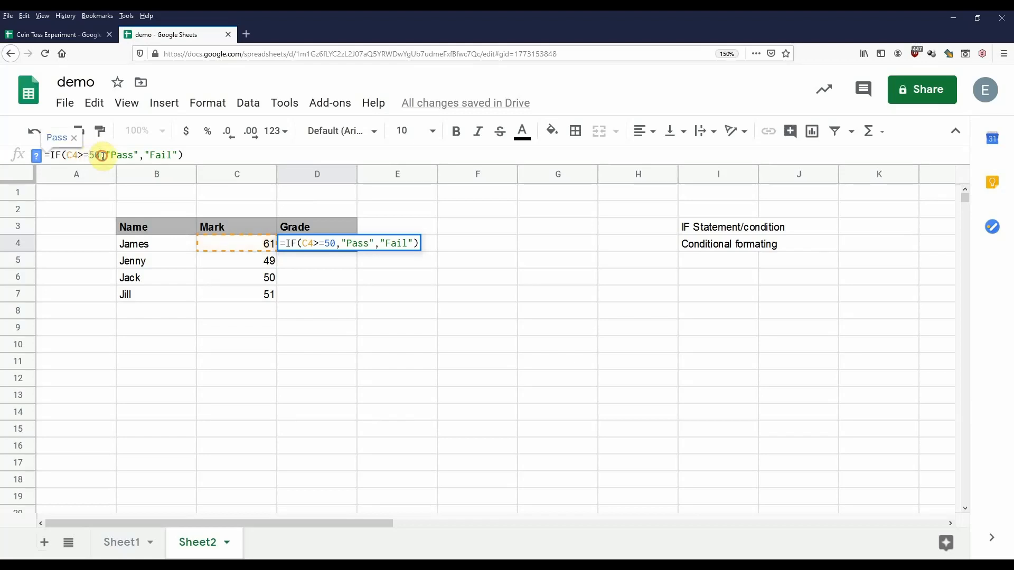
left_click_drag(112, 155, 139, 156)
left_click(112, 155)
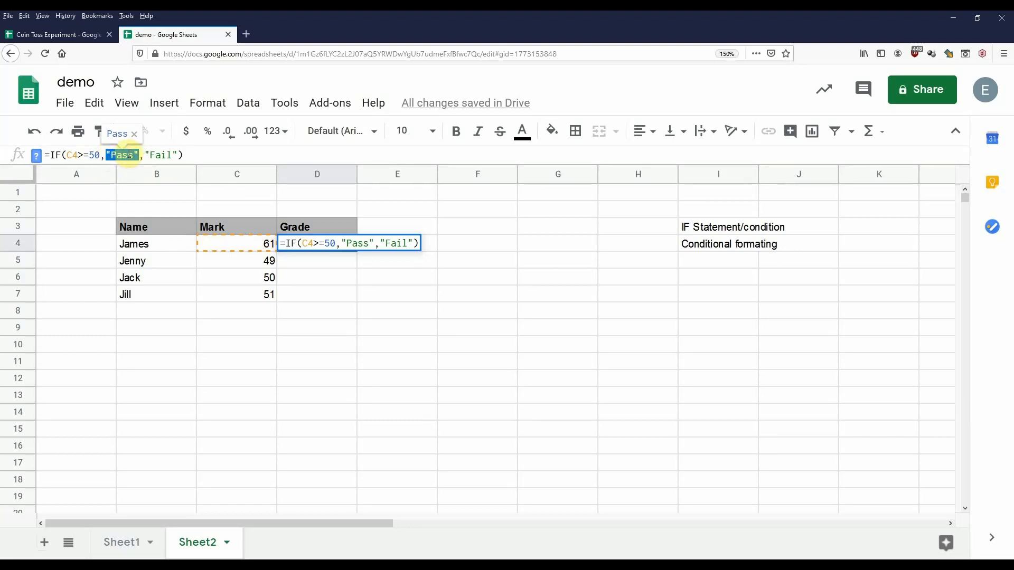
left_click(102, 158)
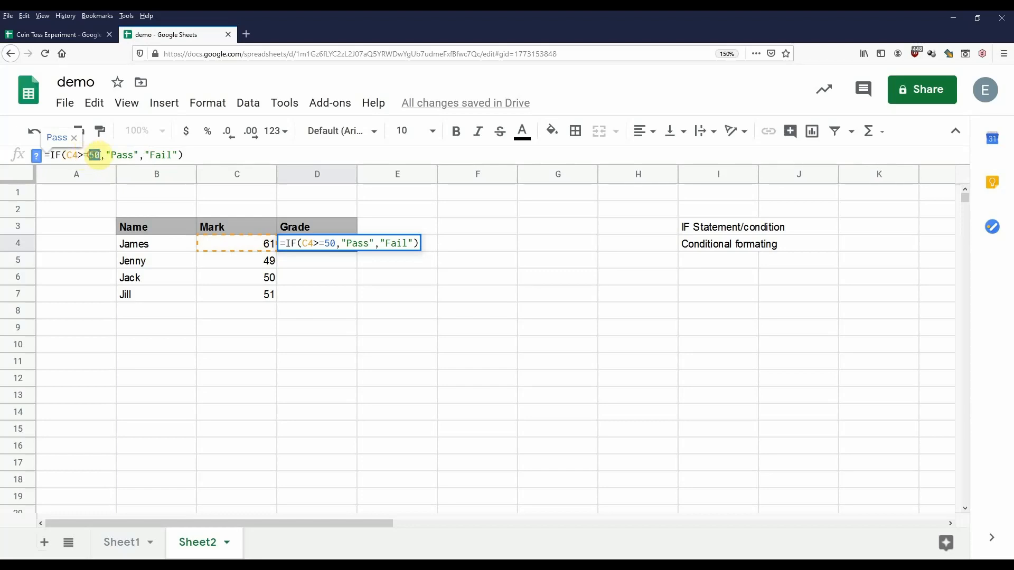
double_click(94, 156)
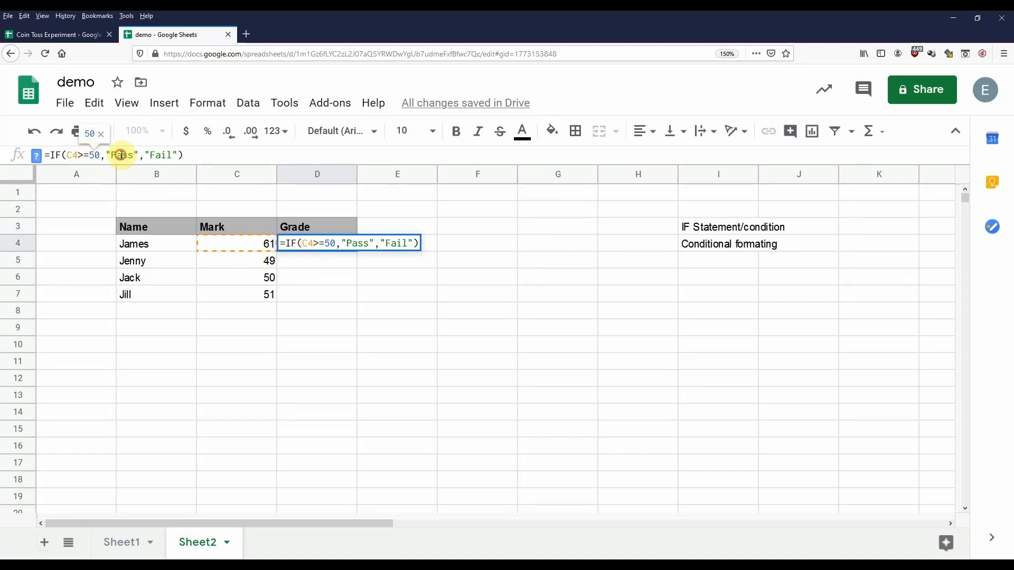
left_click(109, 154)
left_click_drag(108, 154, 140, 154)
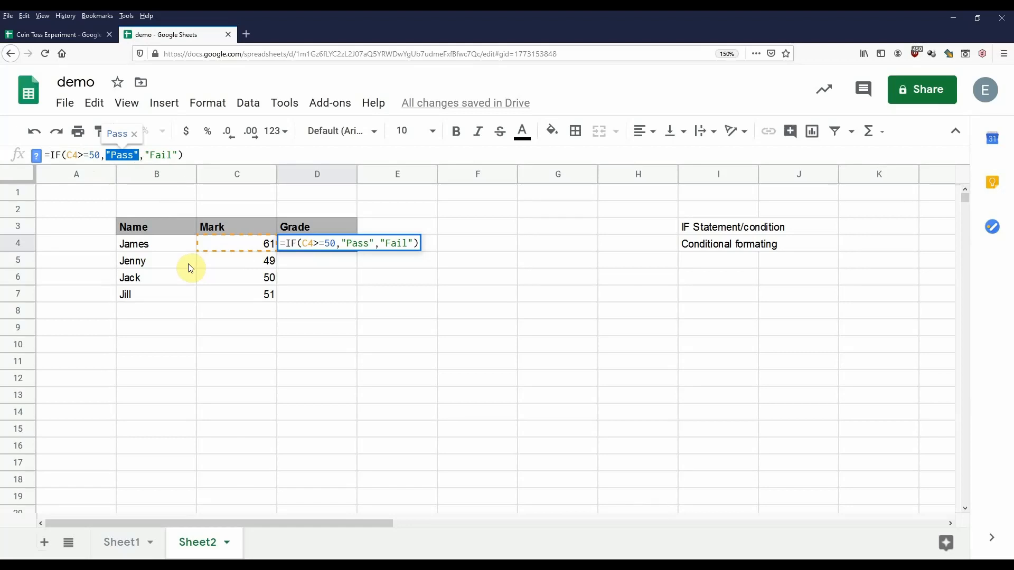
Review how commas separate the condition, "Pass" and "Fail" arguments in D4's formula, up to its closing bracket.
left_click(76, 155)
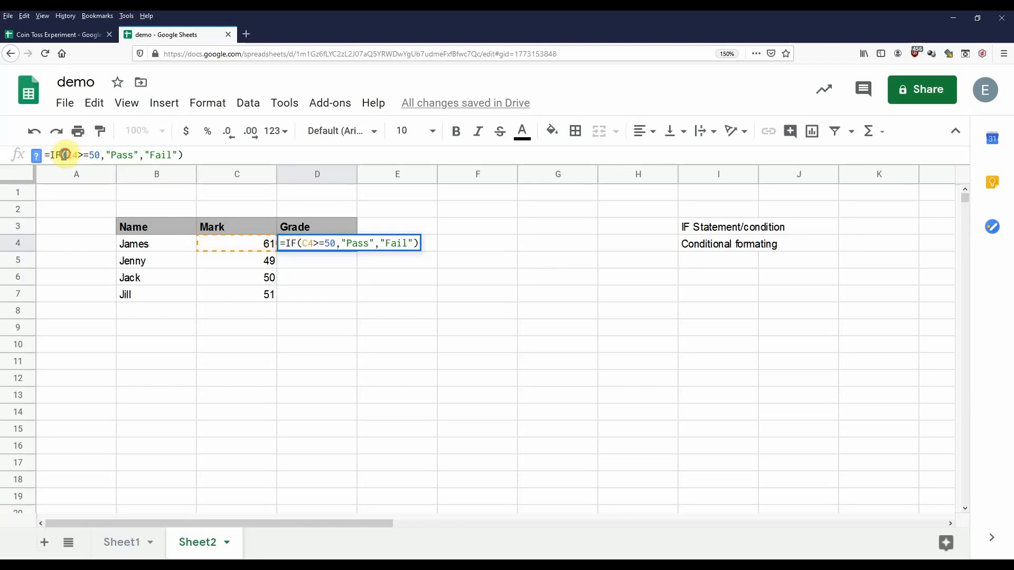
left_click_drag(68, 155, 141, 155)
left_click(98, 156)
left_click(114, 156)
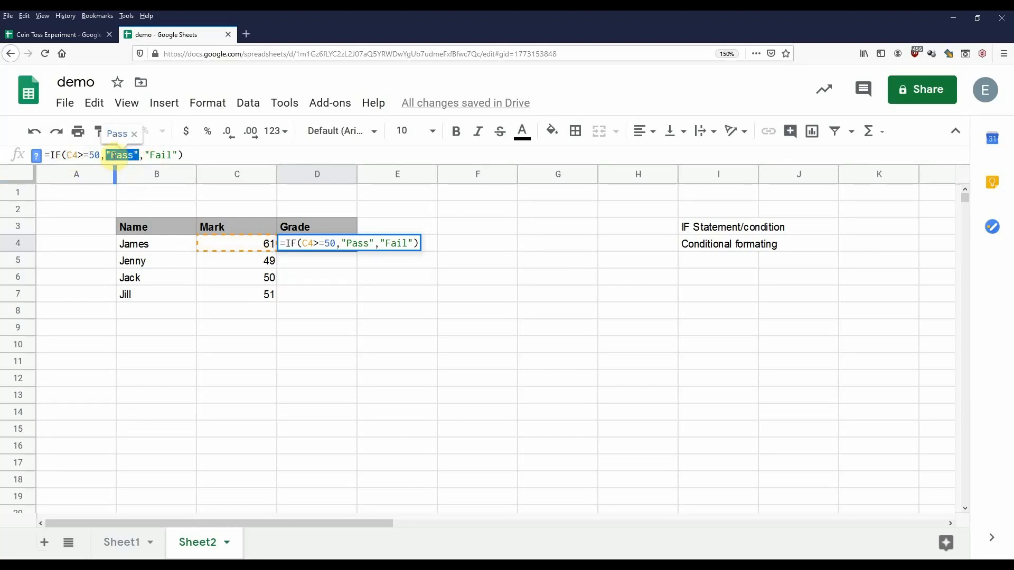
left_click(113, 155)
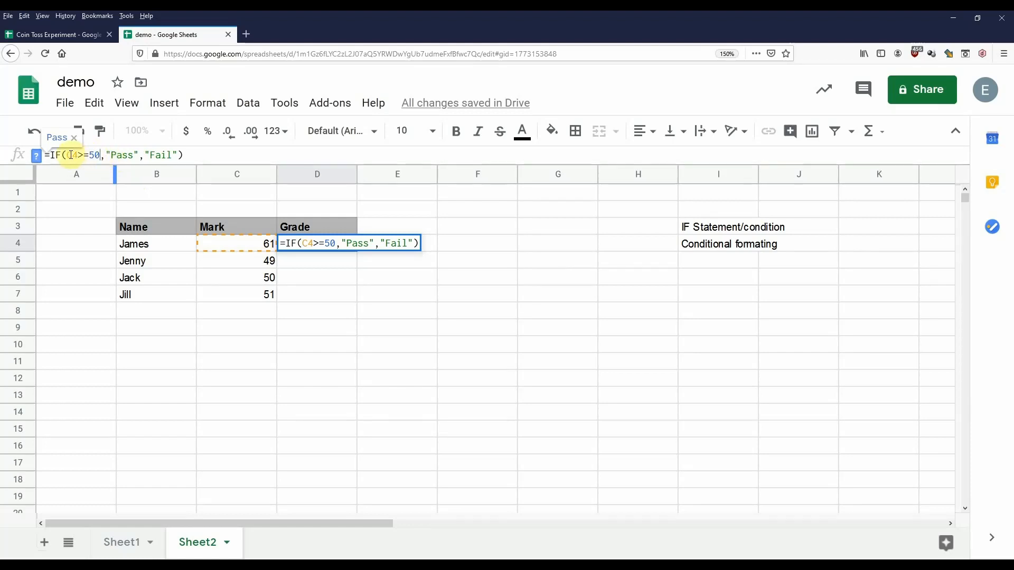
left_click_drag(67, 155, 139, 155)
left_click(103, 158)
left_click(109, 156)
left_click(90, 156)
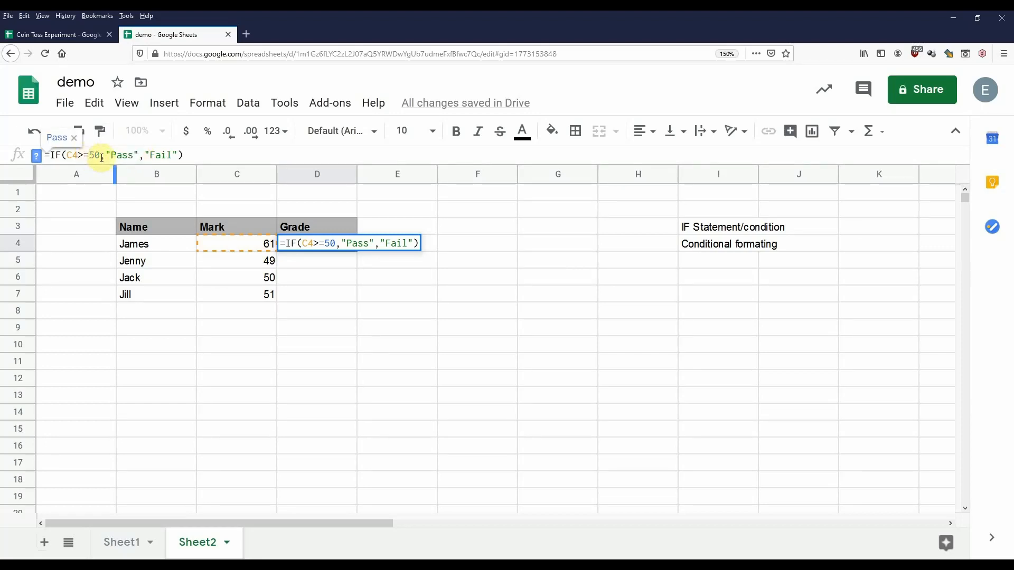
left_click(138, 155)
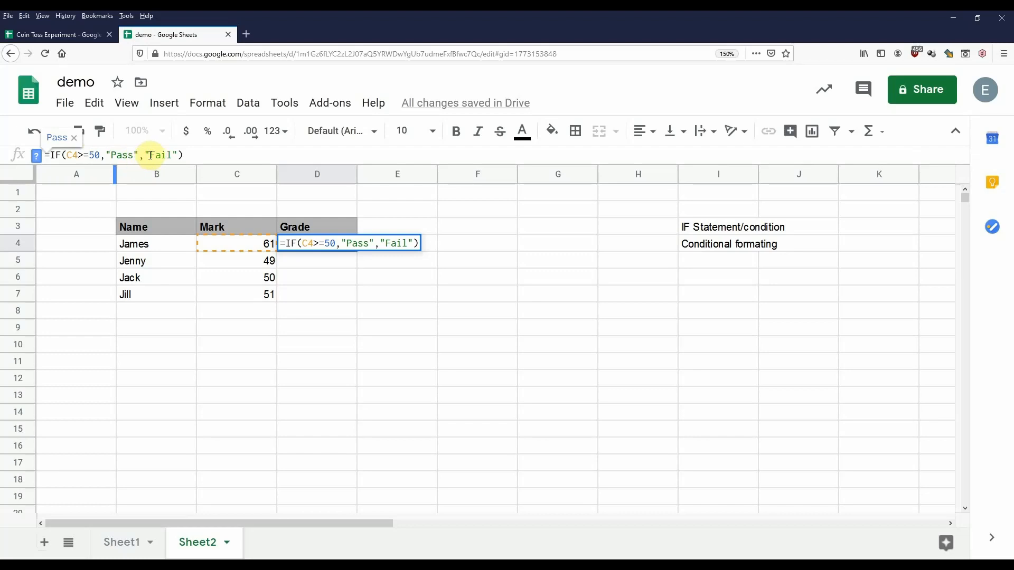
left_click_drag(143, 154, 178, 155)
left_click(142, 155)
left_click(187, 156)
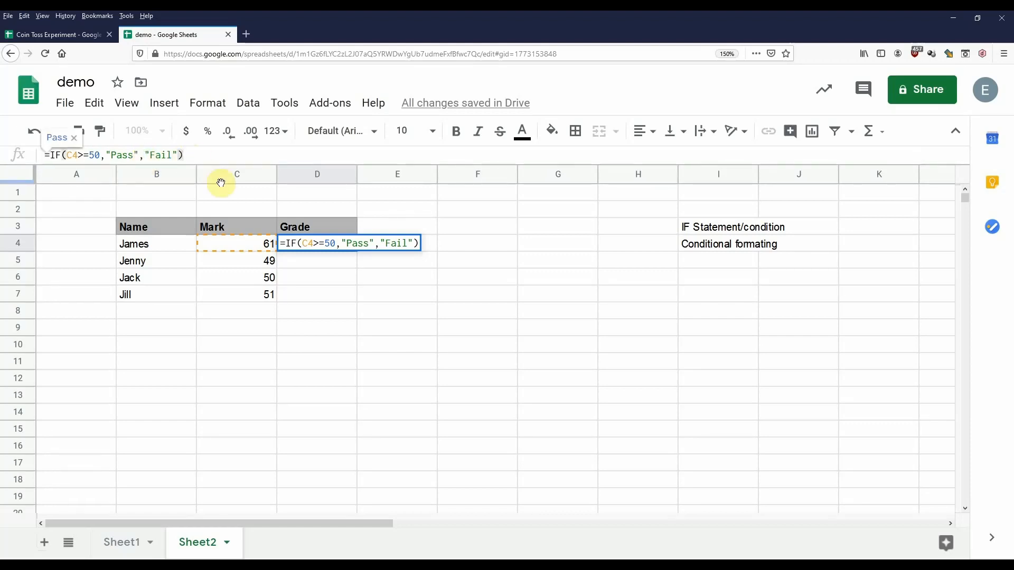
key("Return")
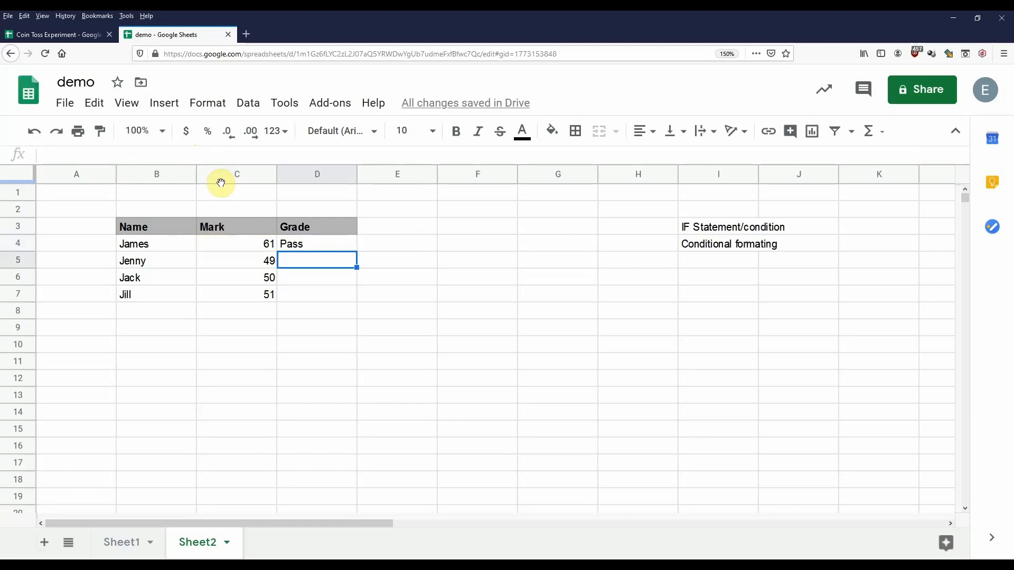
Copy the IF formula from Grade cell D4 into cell D5.
left_click(349, 246)
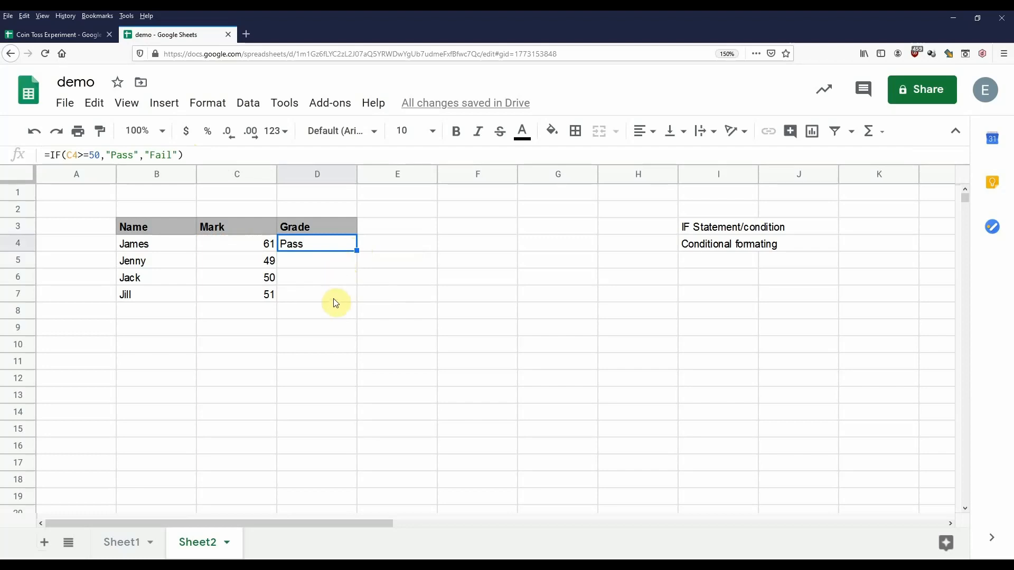
left_click(327, 284)
left_click(322, 248)
key("ctrl+c")
left_click(325, 262)
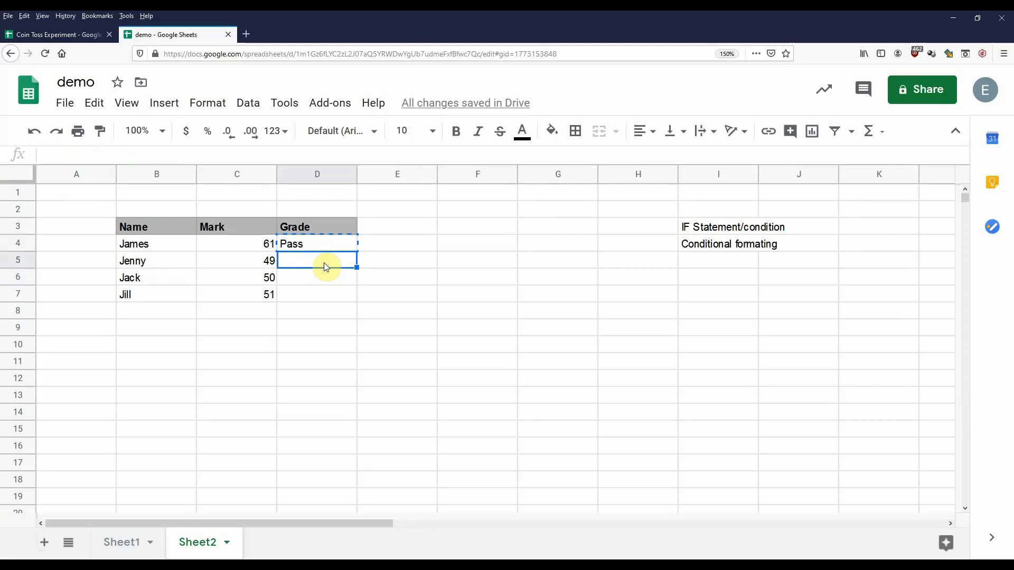
key("ctrl+v")
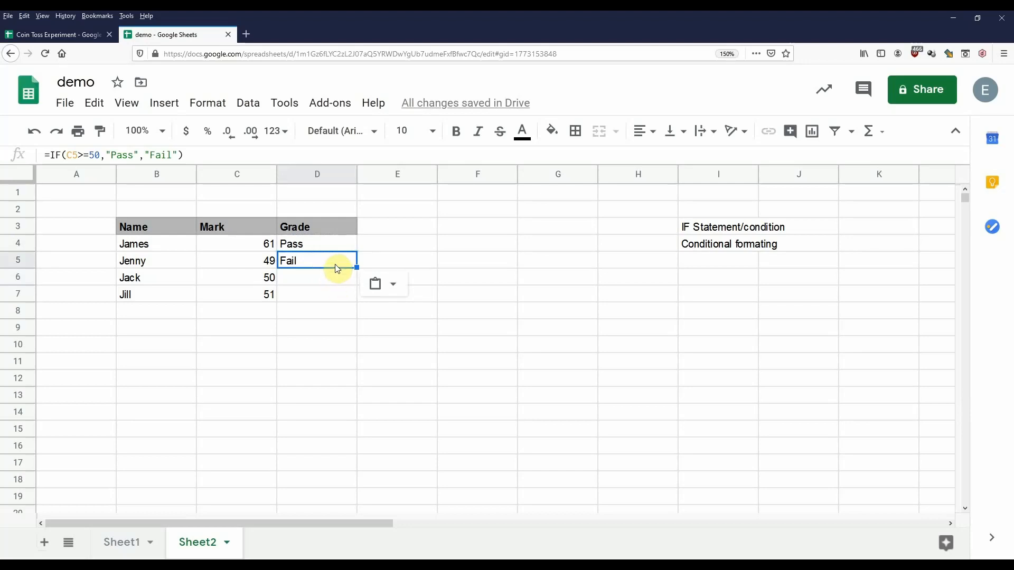
Clear the copied formula from D5 and fill D4's IF formula down the Grade column through D7.
left_click(336, 266)
key("Delete")
left_click(334, 246)
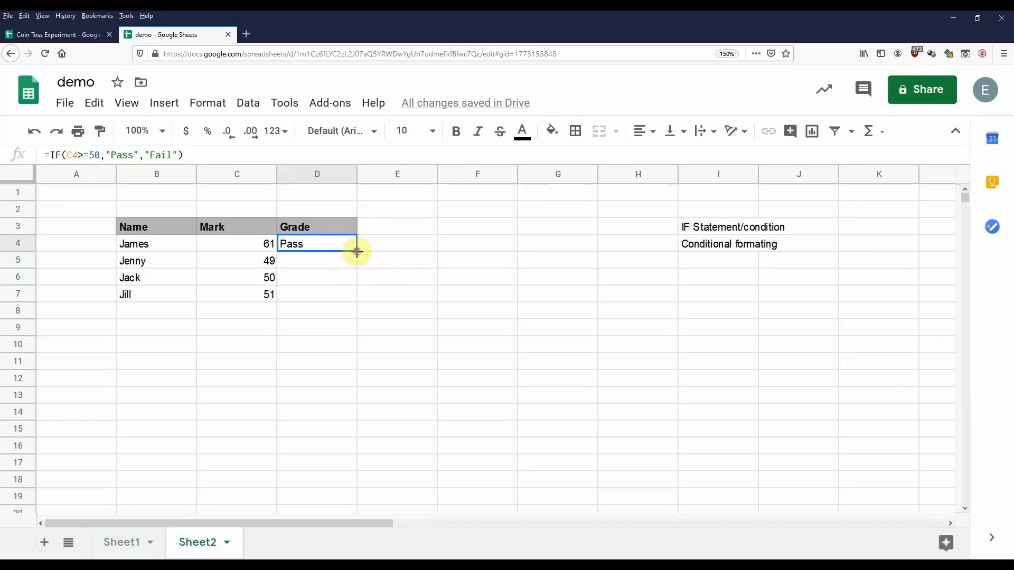
left_click_drag(356, 251, 356, 295)
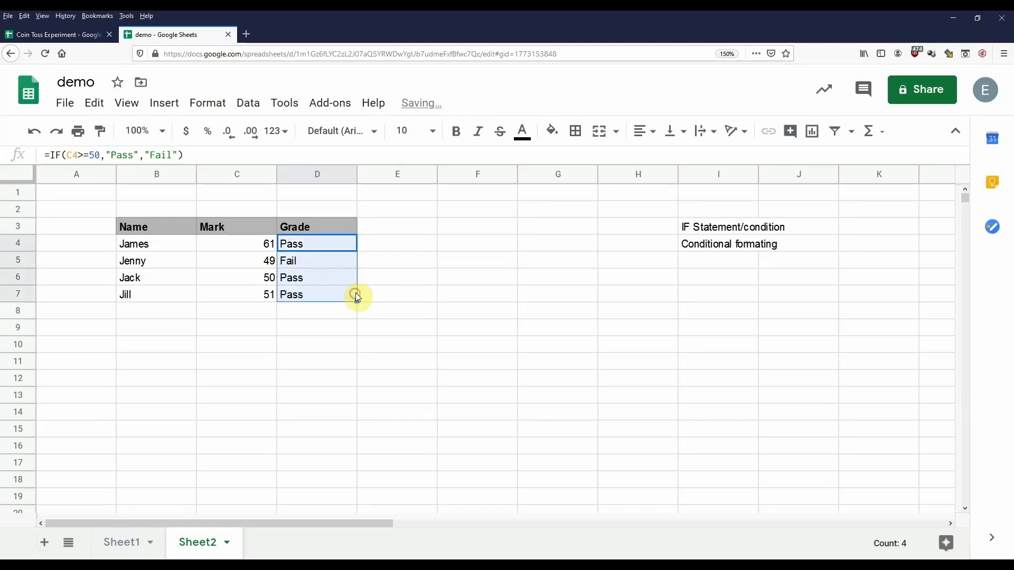
Review the filled Grade cells D4 to D7 and examine the IF formula in D4.
left_click(344, 263)
left_click(333, 246)
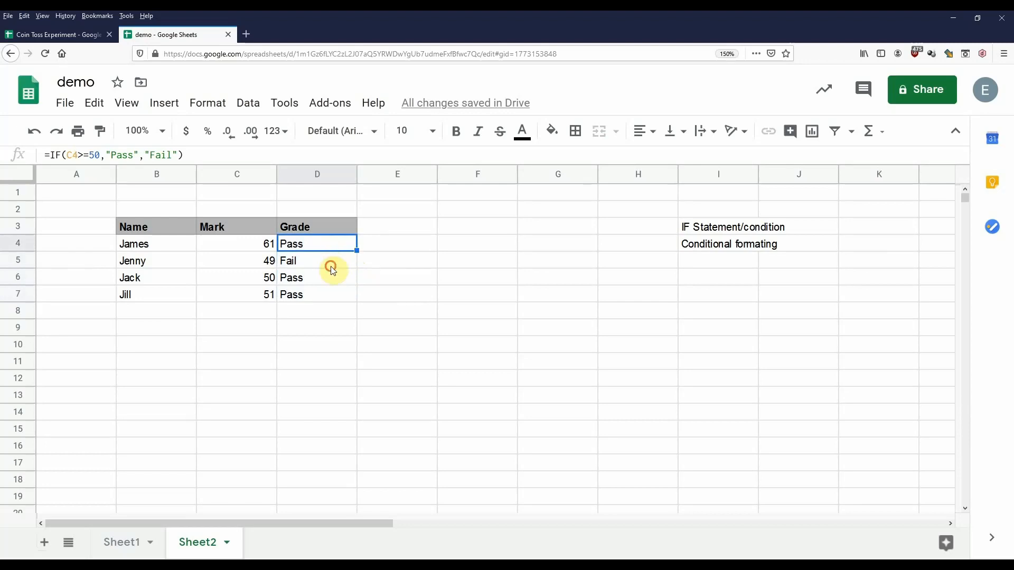
left_click(331, 266)
left_click_drag(329, 282, 328, 290)
left_click(327, 262)
left_click(321, 246)
left_click(75, 154)
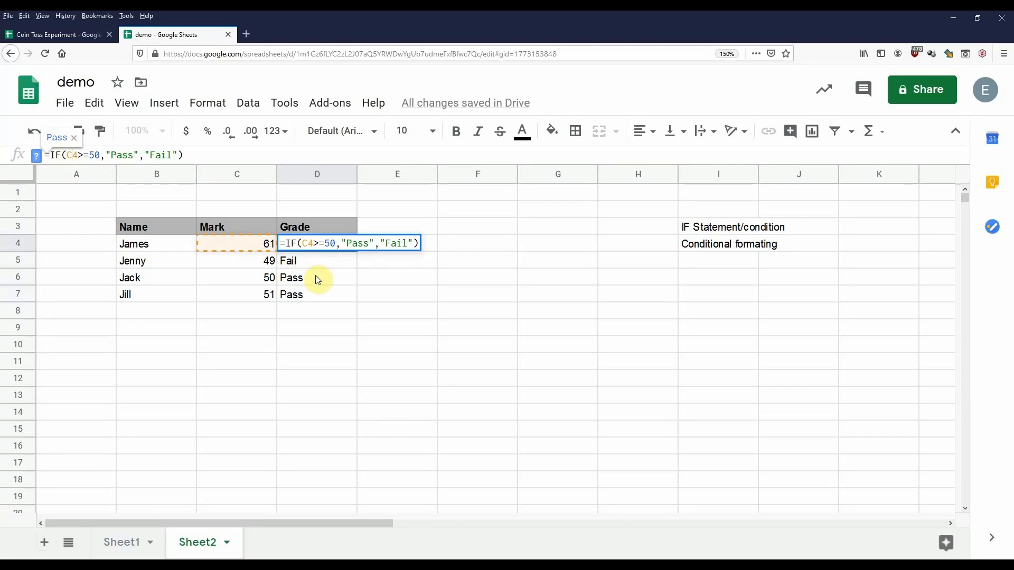
key("Escape")
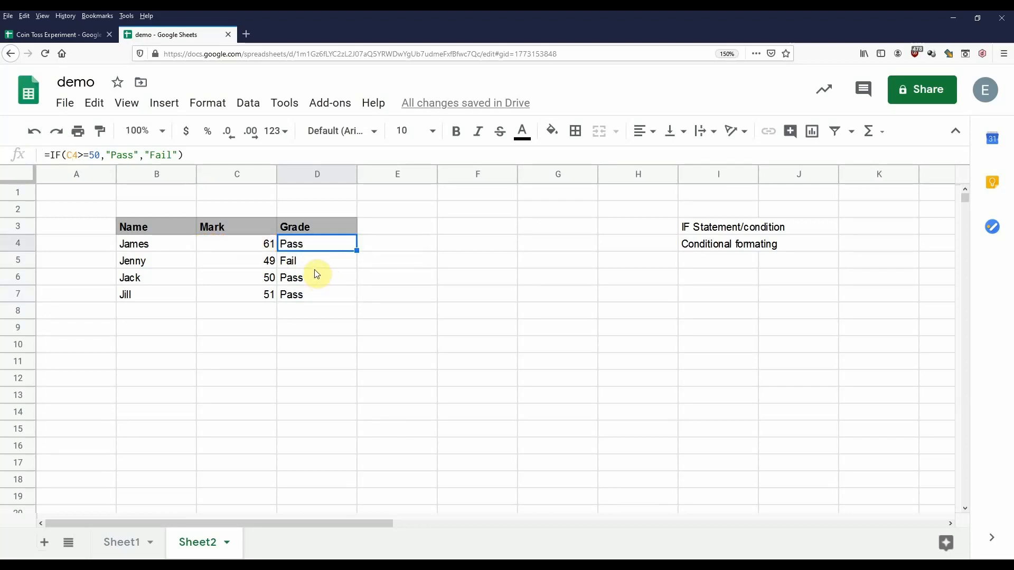
Compare the IF formulas in D4 and D5 and check which mark D5's condition tests.
left_click(324, 257)
left_click(325, 249)
left_click(325, 264)
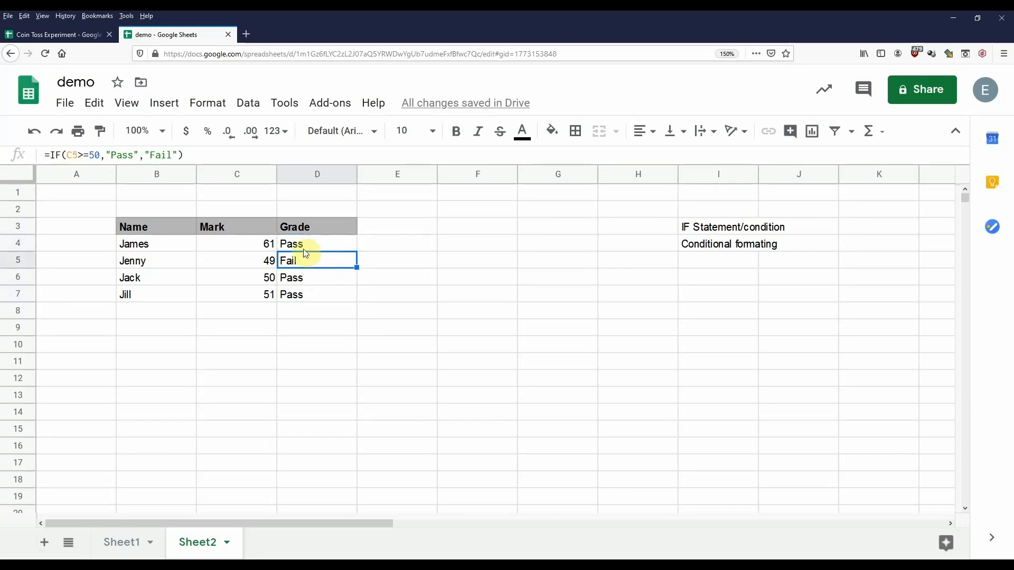
left_click(302, 248)
left_click(266, 260)
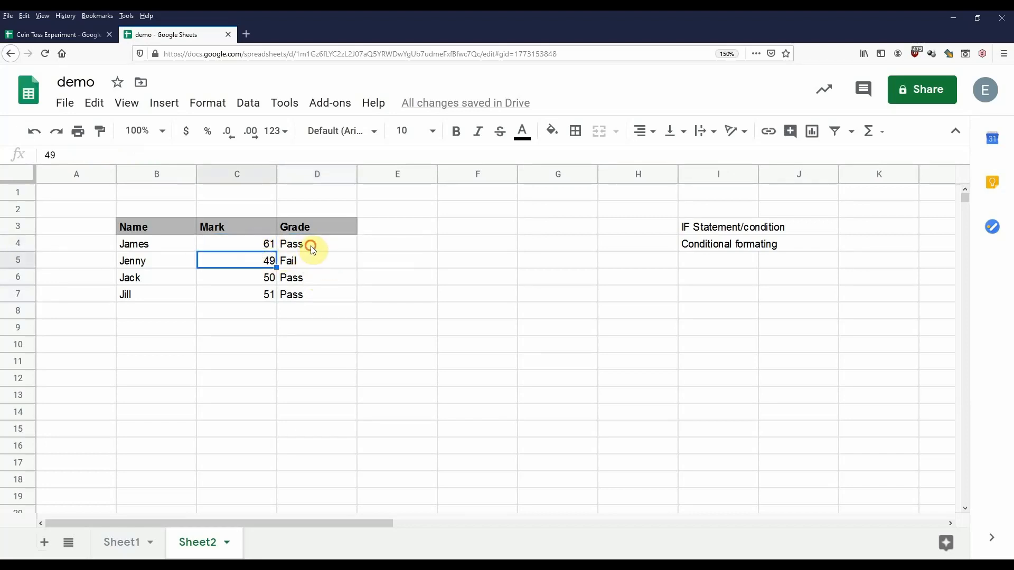
left_click(312, 258)
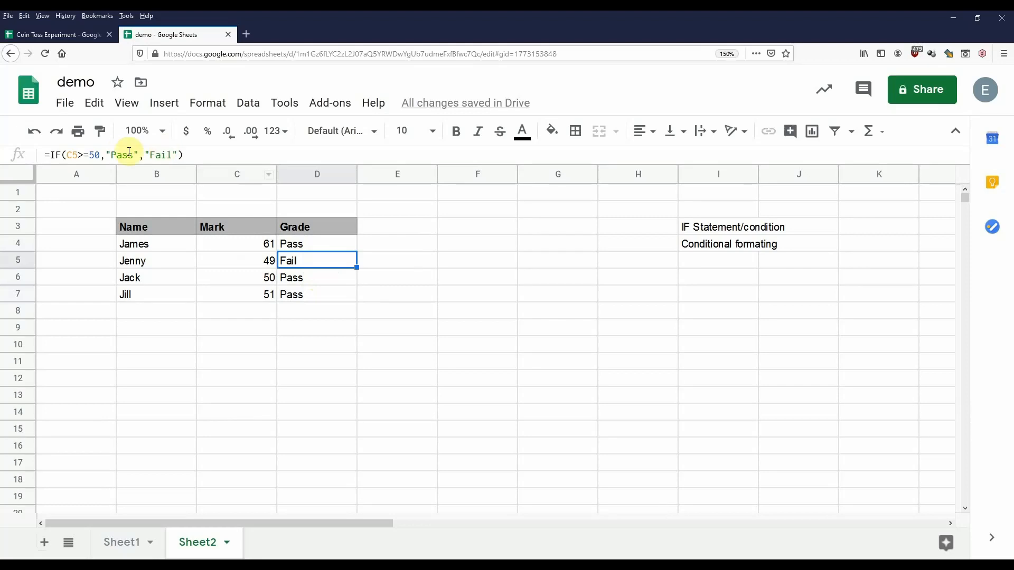
left_click(77, 155)
key("Escape")
Check the Mark cell reference in each IF formula from D4 down to D7.
left_click(312, 242)
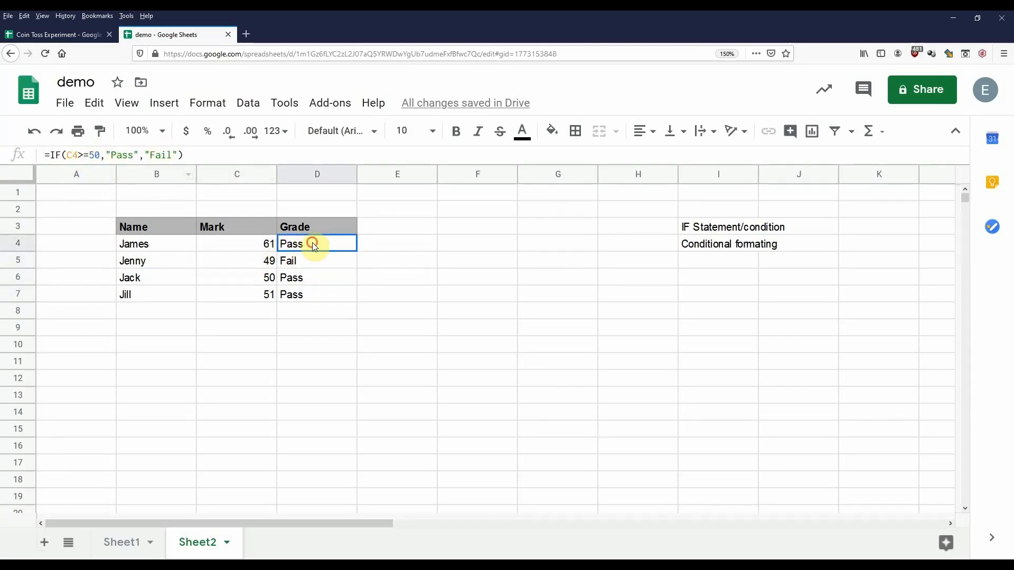
left_click(79, 153)
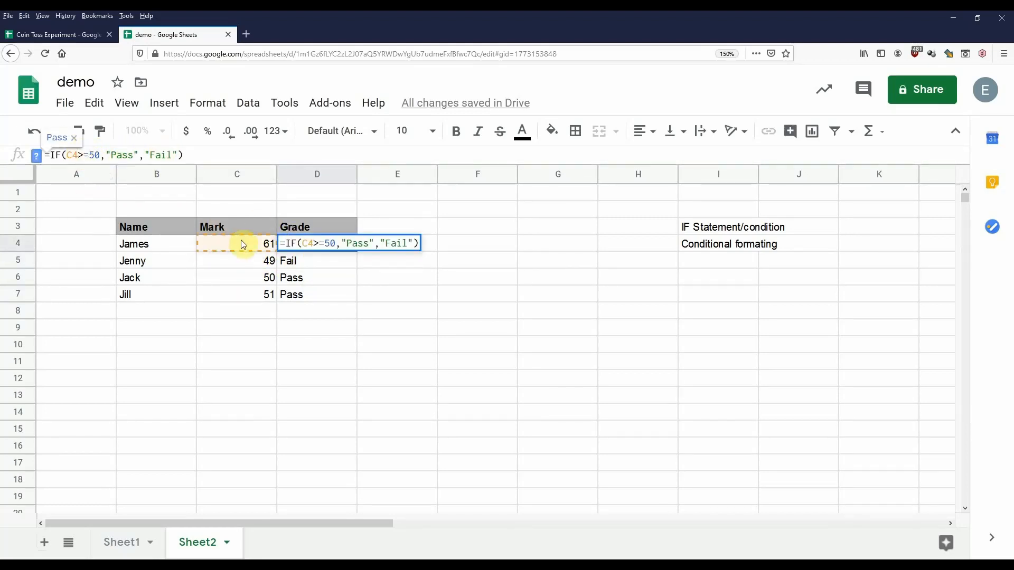
key("Escape")
left_click(317, 265)
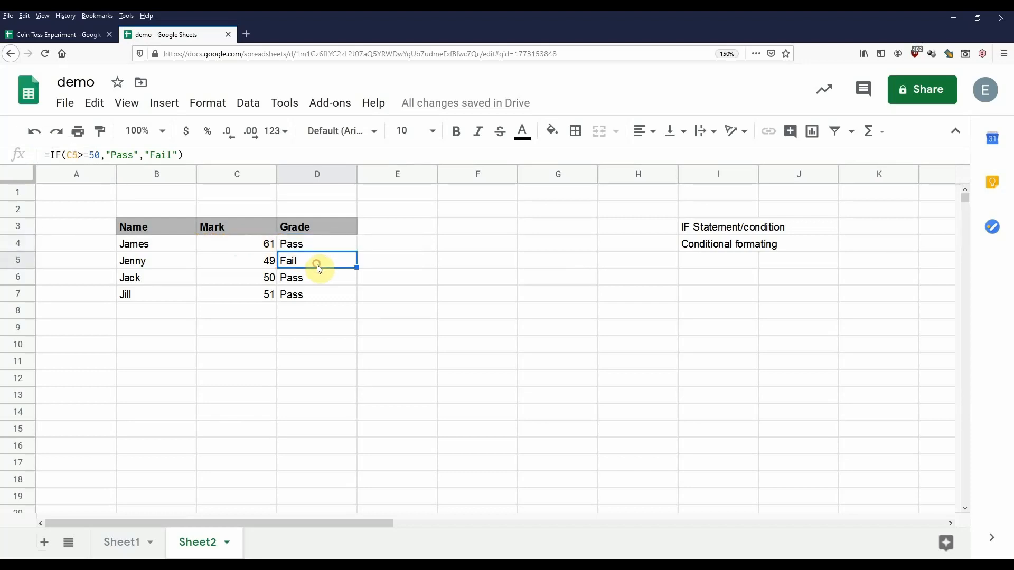
left_click(86, 155)
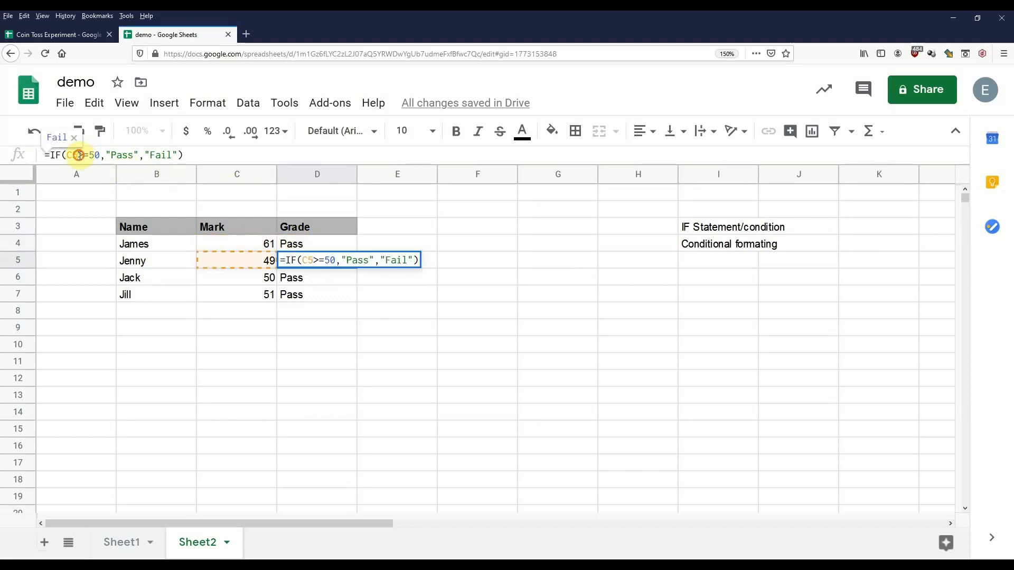
left_click(328, 276)
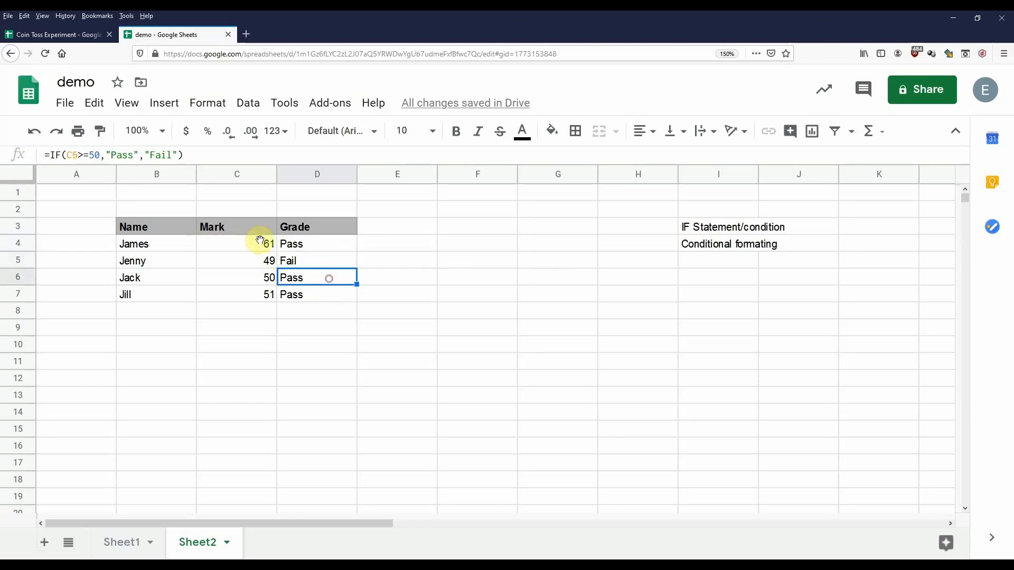
left_click(80, 159)
left_click(329, 296)
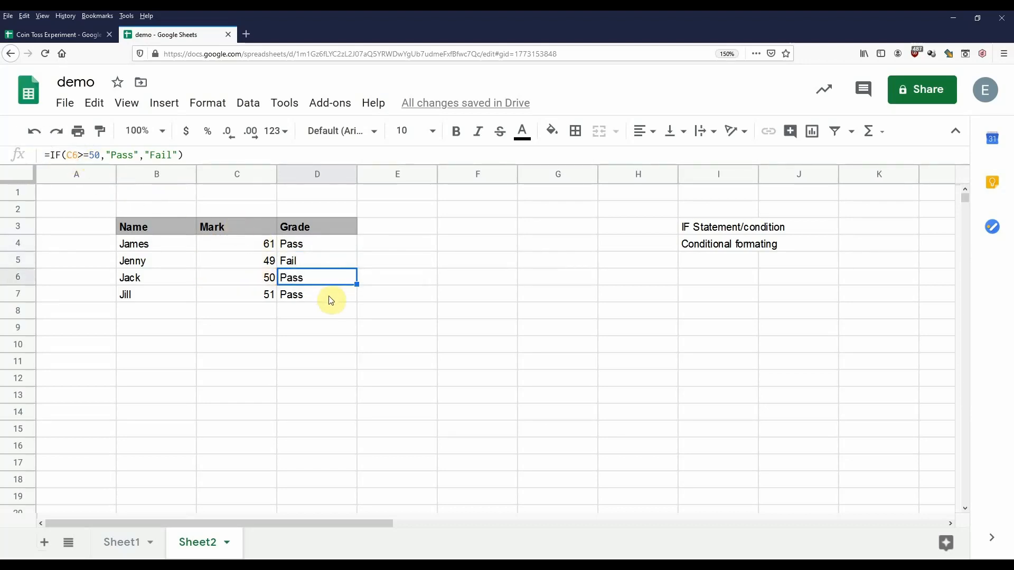
left_click(76, 154)
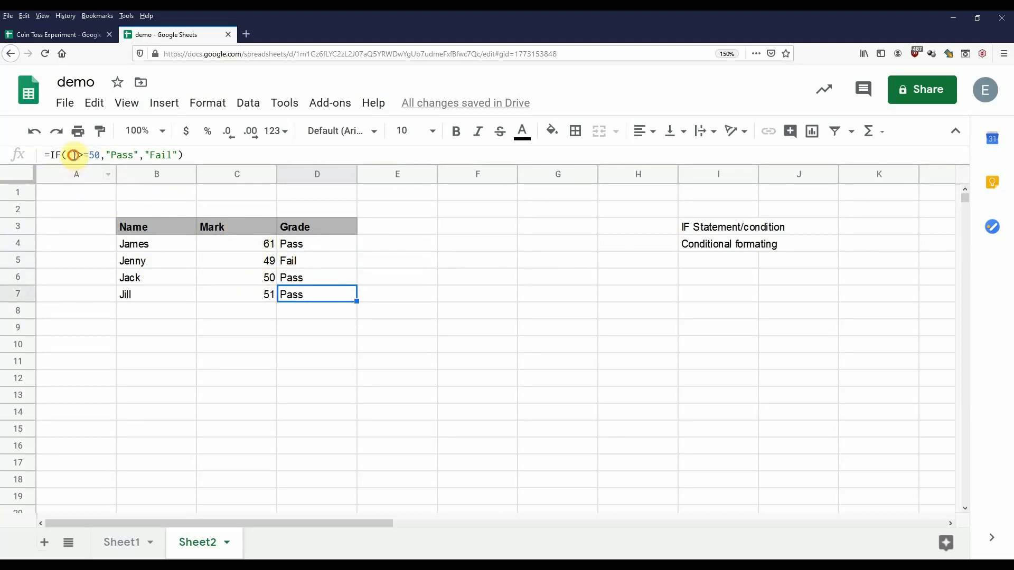
Examine the "Fail" argument of the IF formula in cell D5.
left_click(318, 261)
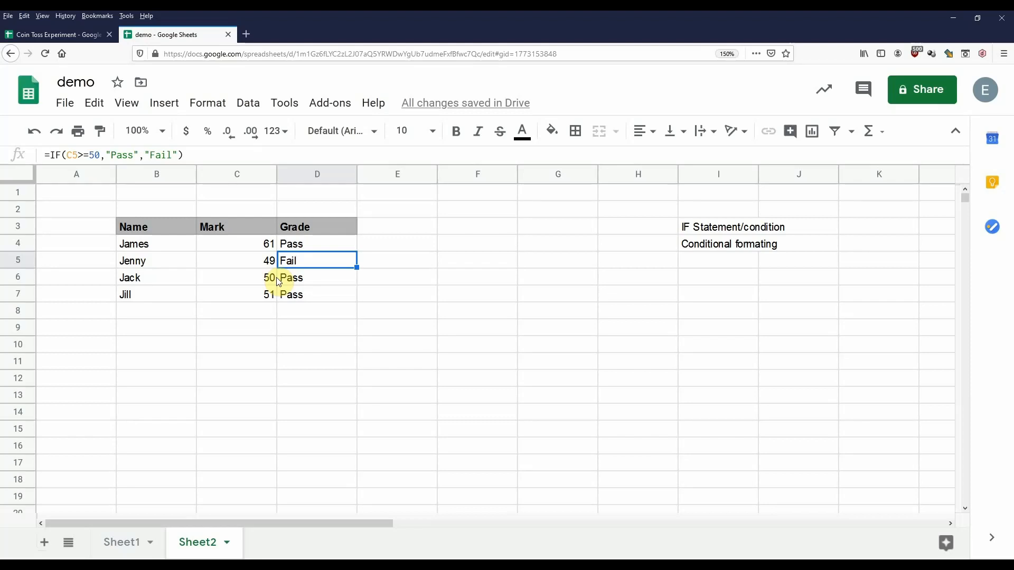
left_click(152, 151)
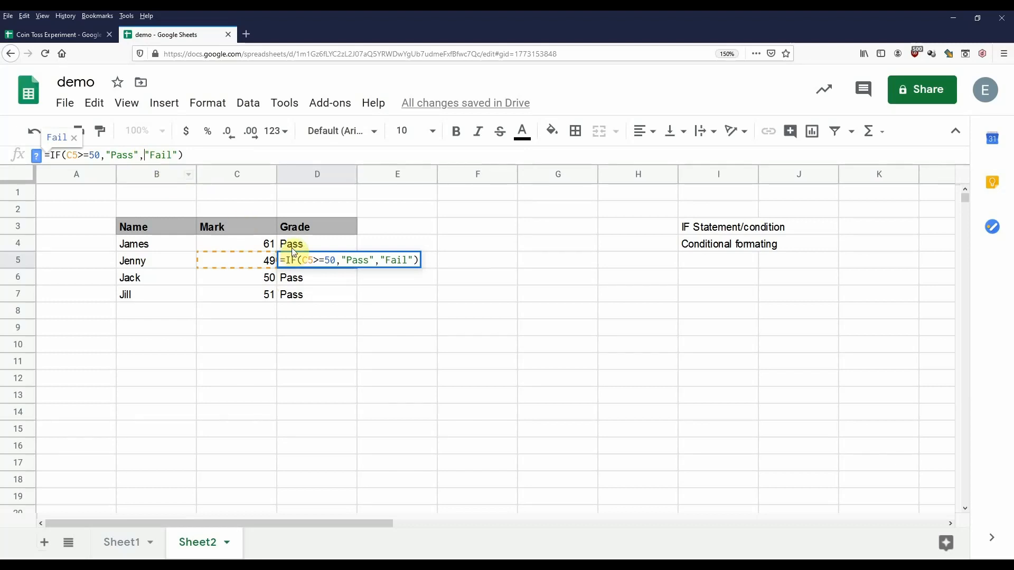
key("Escape")
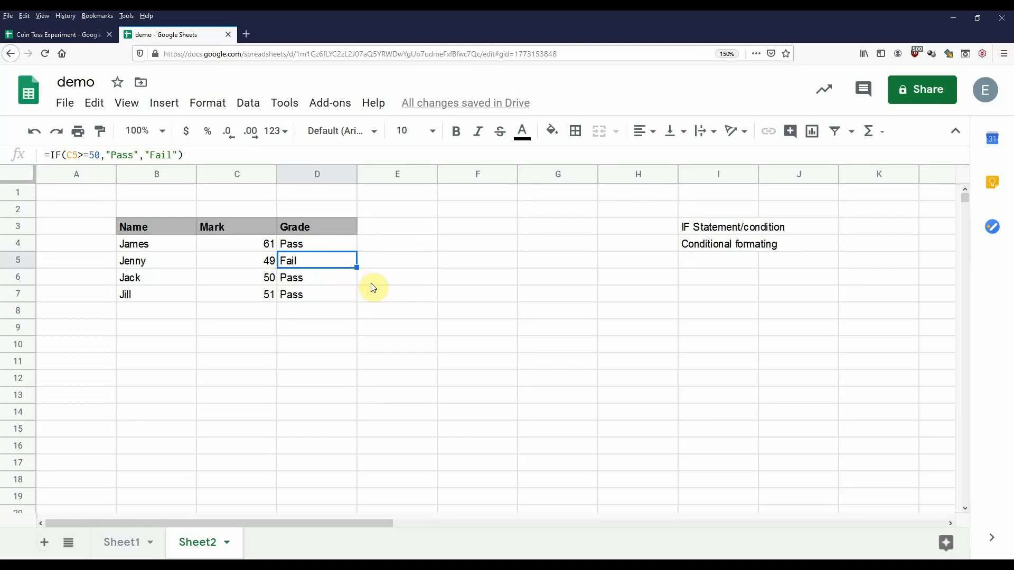
Enter a grading scale row in I7:J7 with the label Pass and the mark range 50-70.
left_click(716, 290)
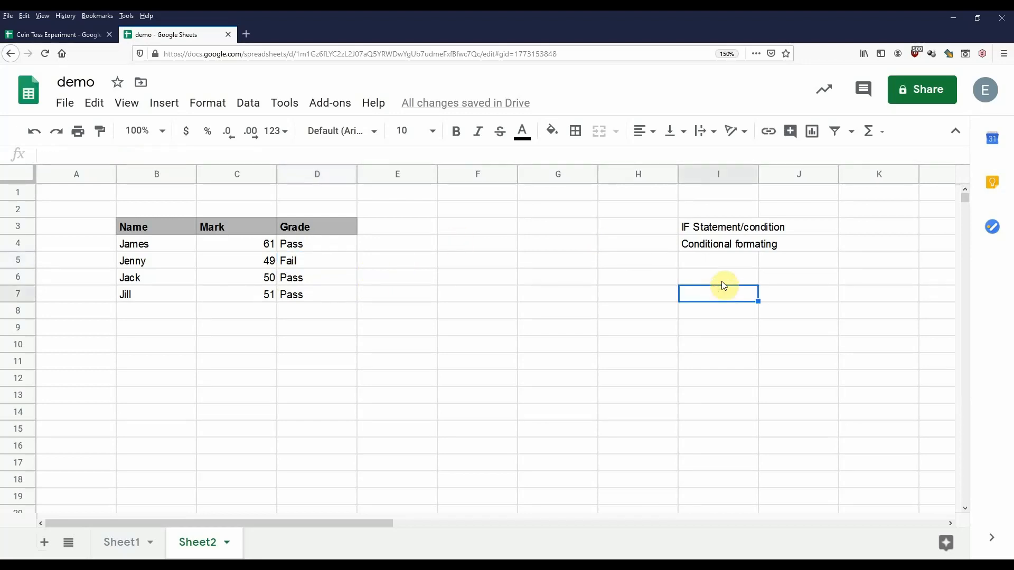
type("Pass")
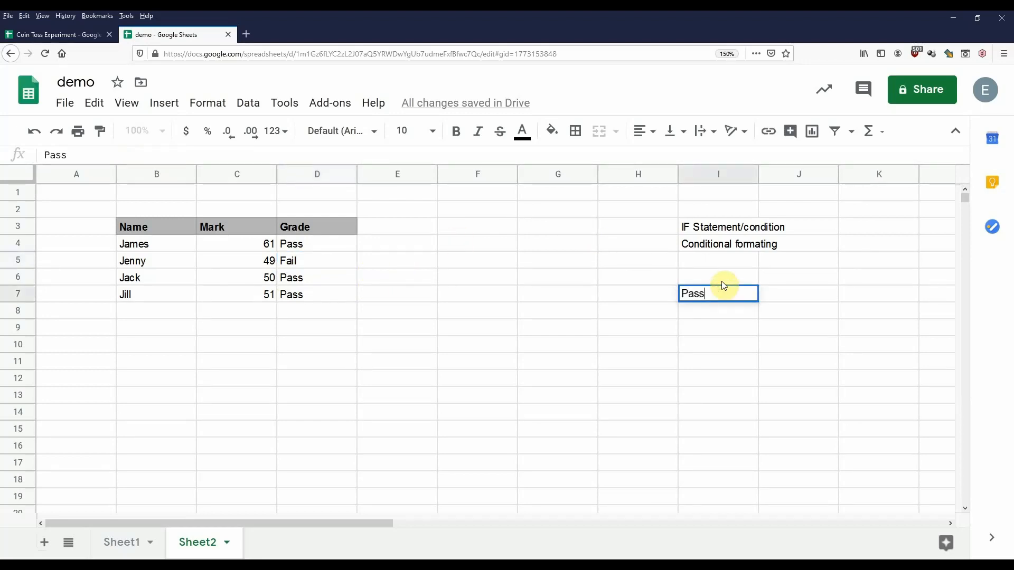
key("Tab")
type("50-")
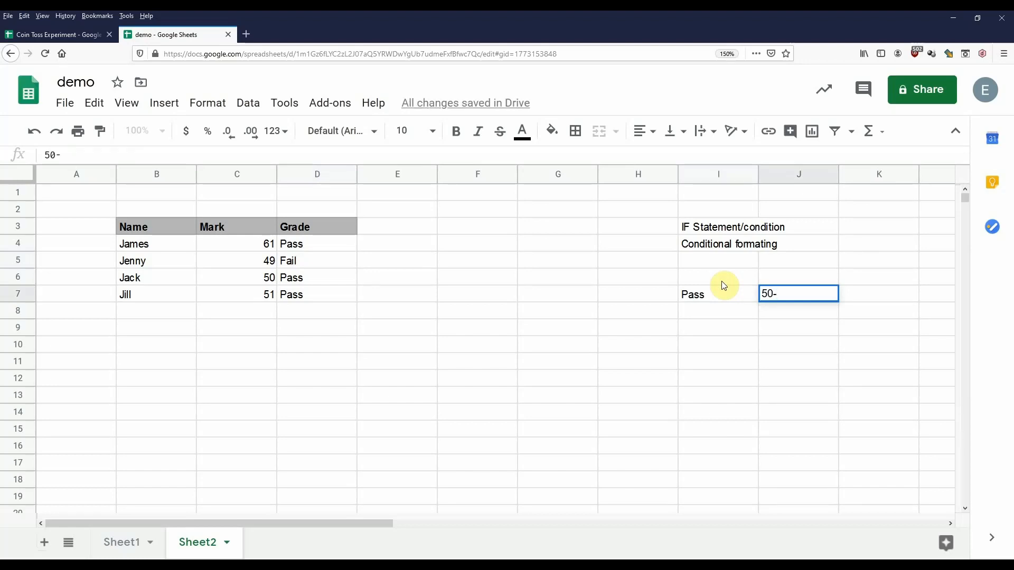
type("70")
key("Return")
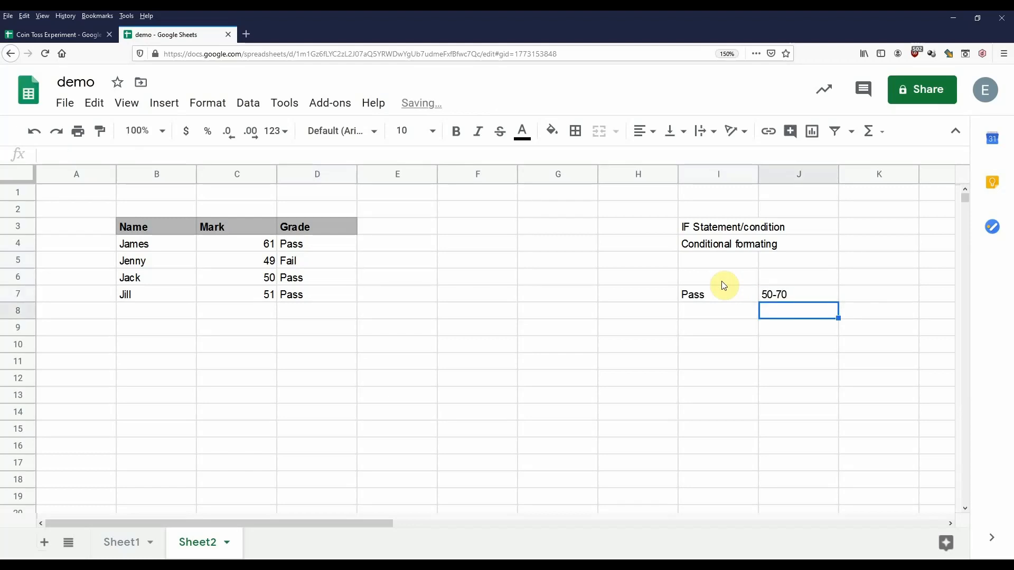
Add a Credit row with the mark range 71-100 in I8:J8, below the Pass row.
type("71-100")
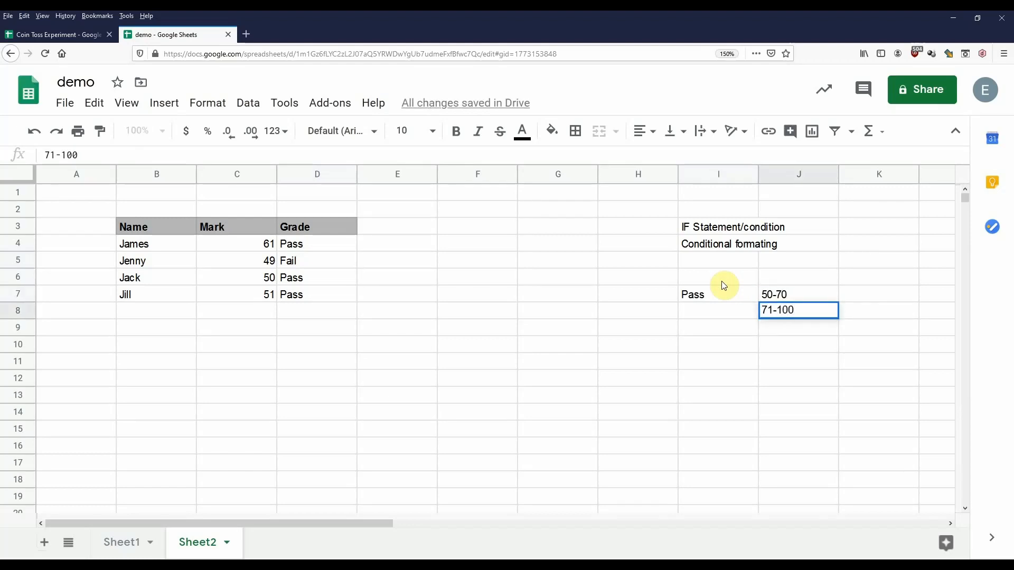
key("Left")
type("C")
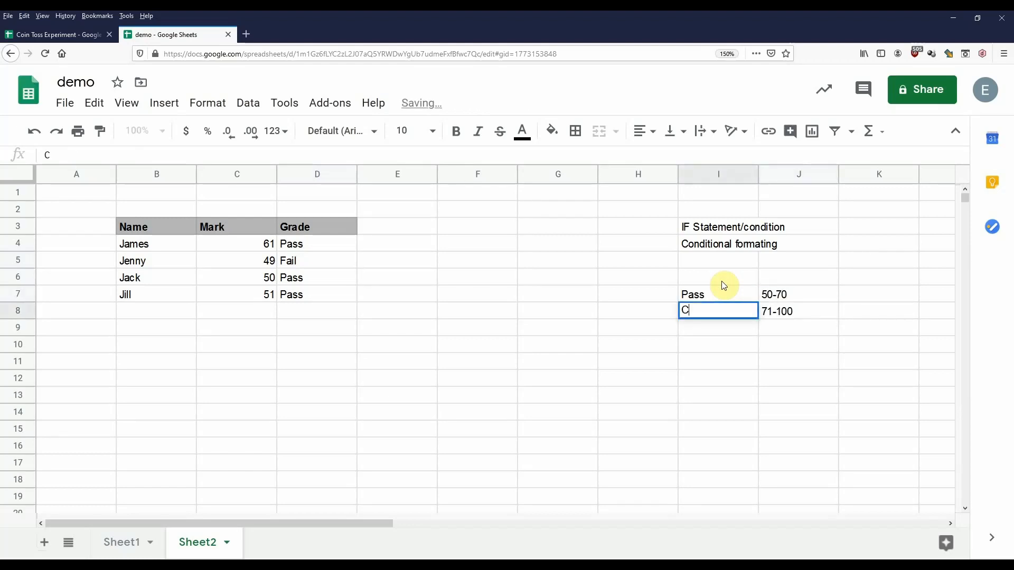
type("redit")
Add a Fail row with the mark range 0-49 in I6:J6, above the Pass row.
left_click(721, 281)
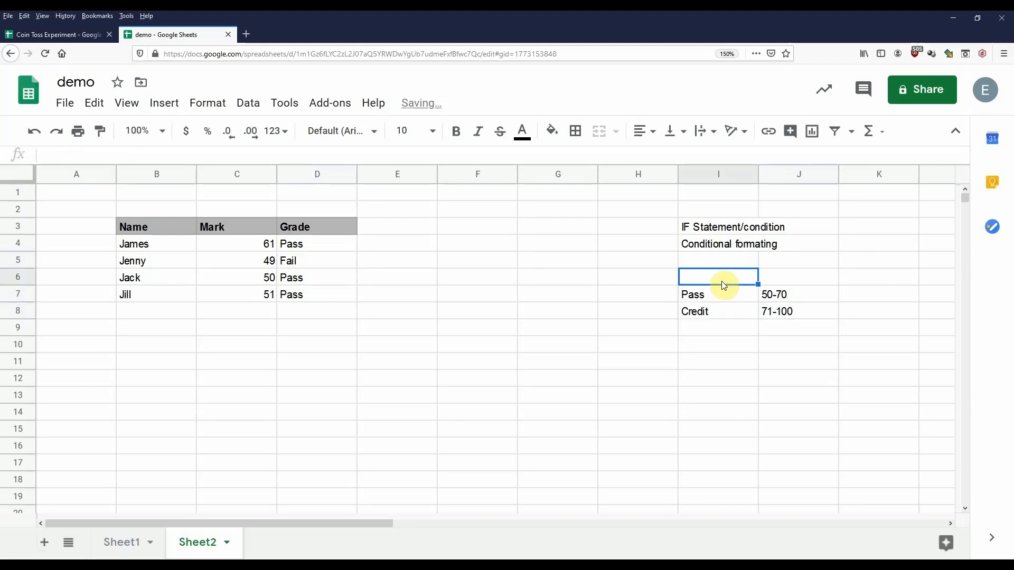
type("Fail")
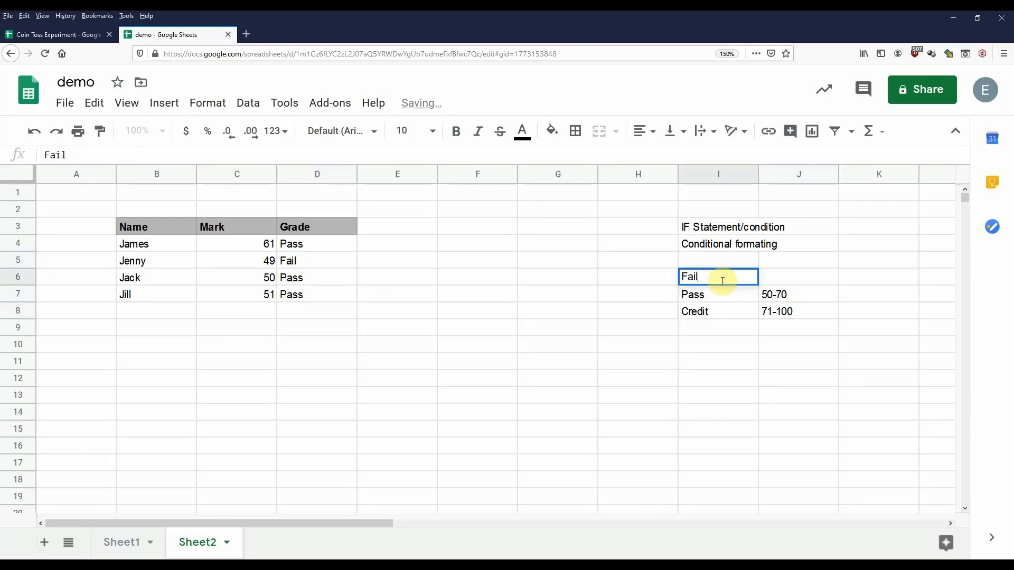
key("Tab")
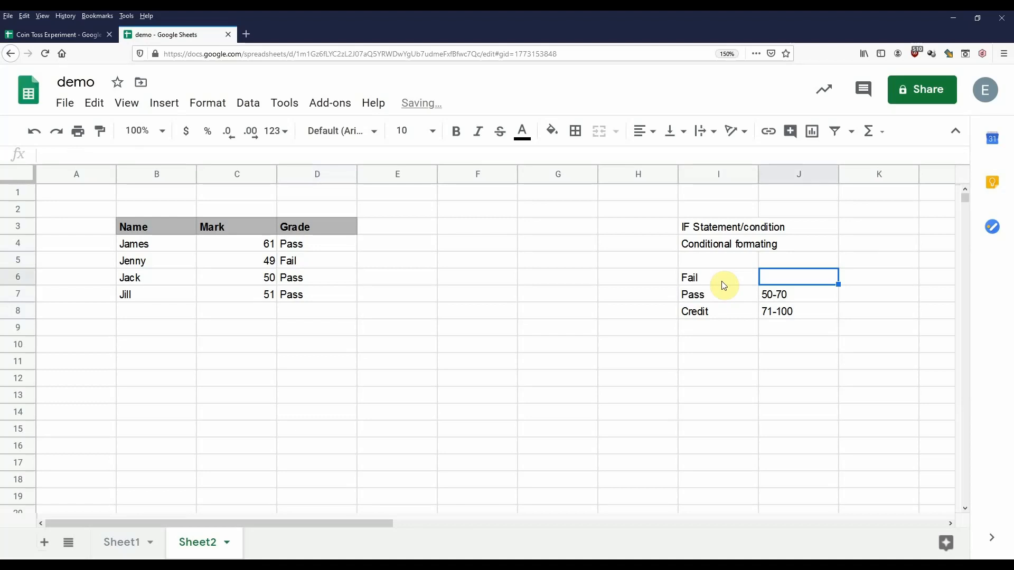
type("0-49")
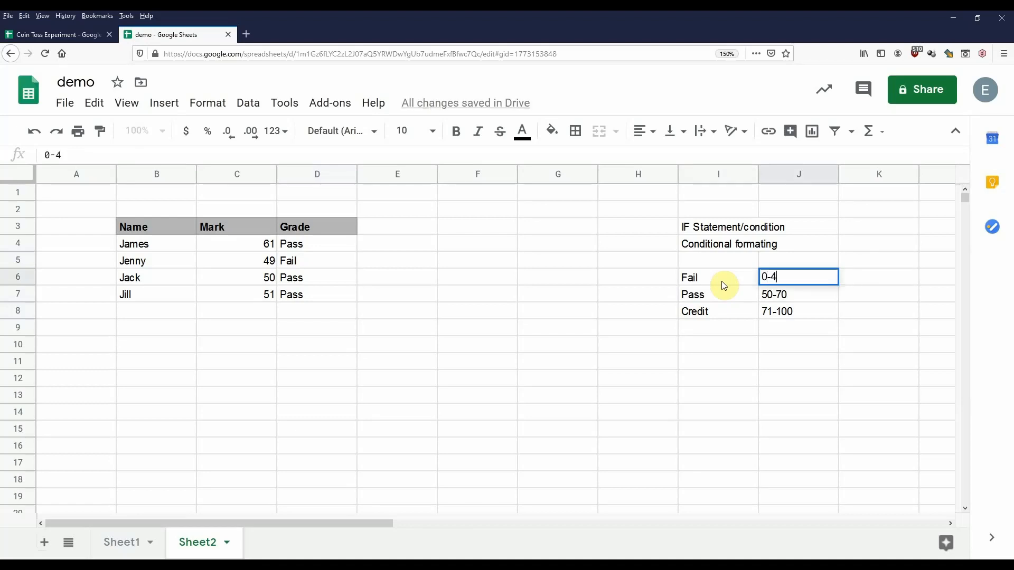
key("Return")
Compare the mark ranges of the Fail, Pass and Credit scale with the condition in D4's IF formula.
left_click(771, 276)
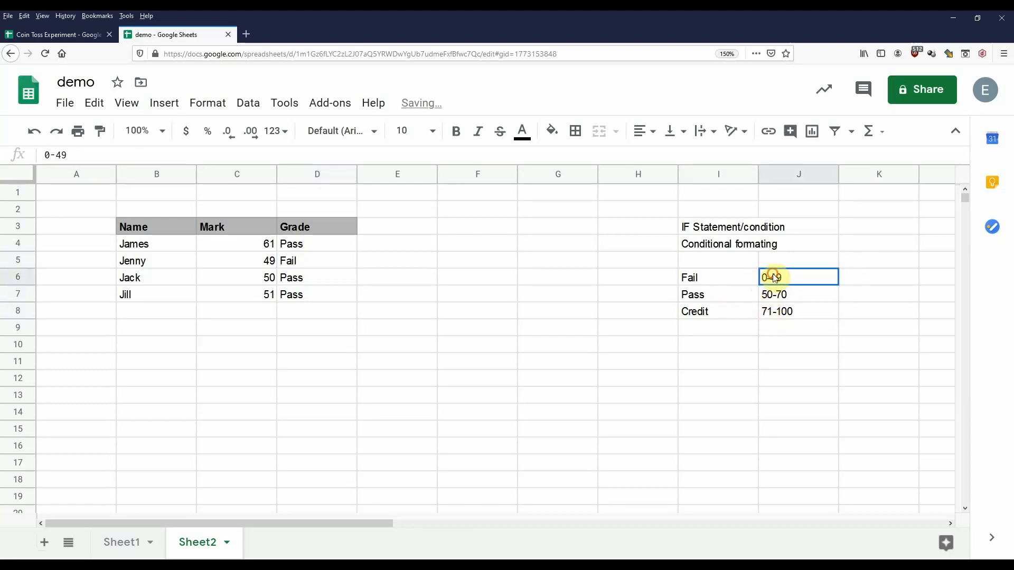
left_click(721, 275)
left_click(784, 277)
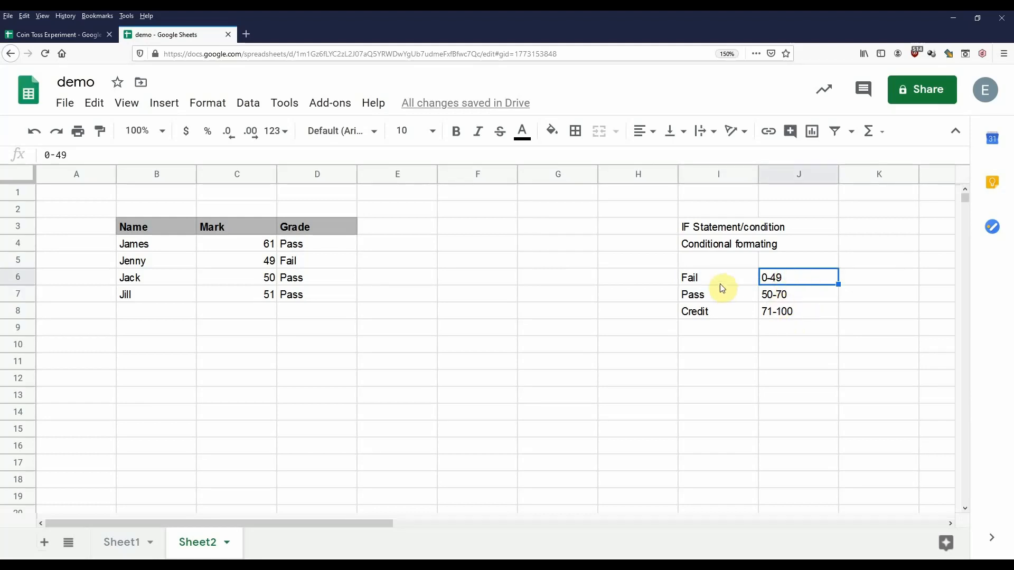
left_click(782, 308)
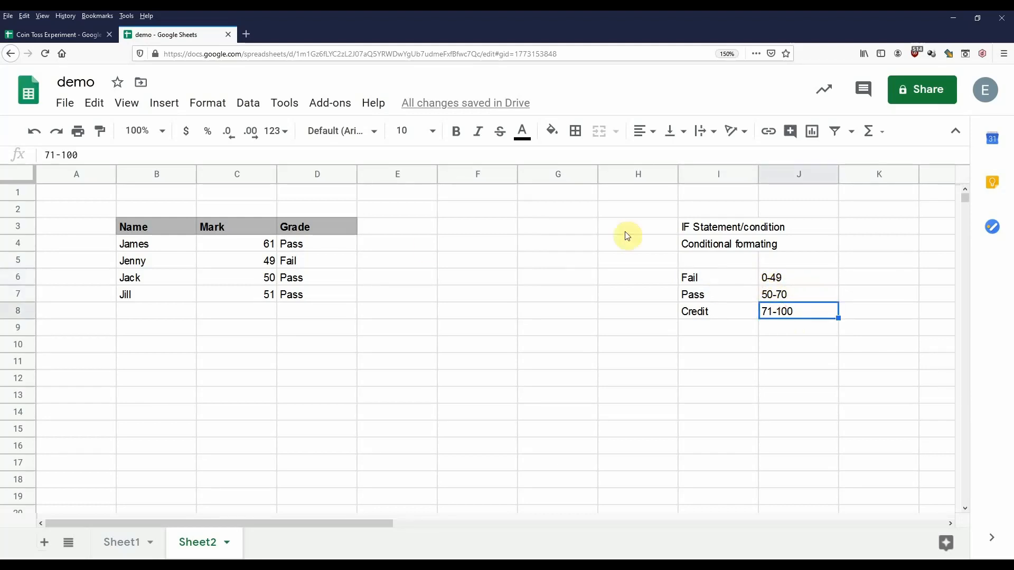
left_click(299, 243)
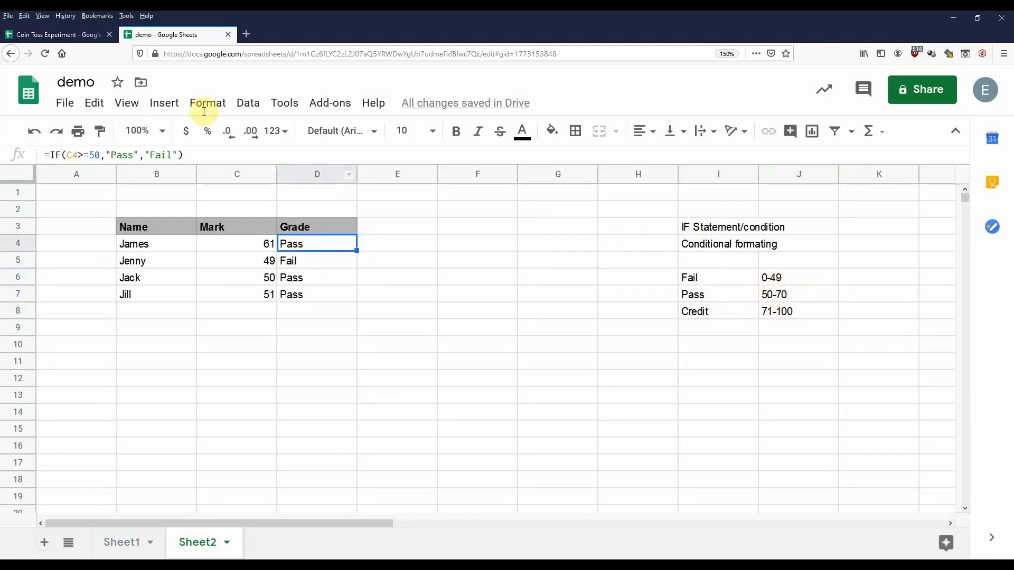
left_click(137, 156)
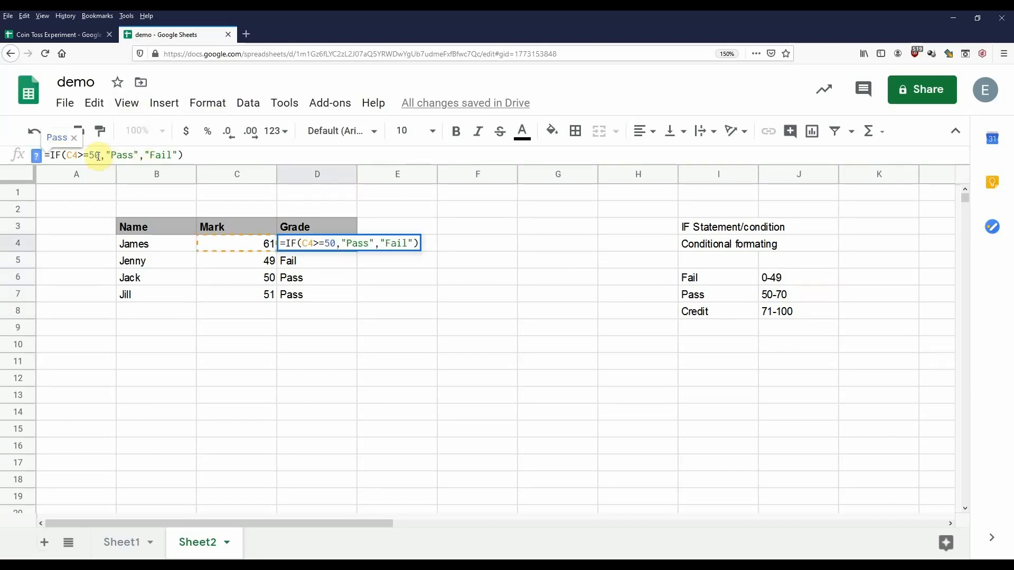
left_click(89, 154)
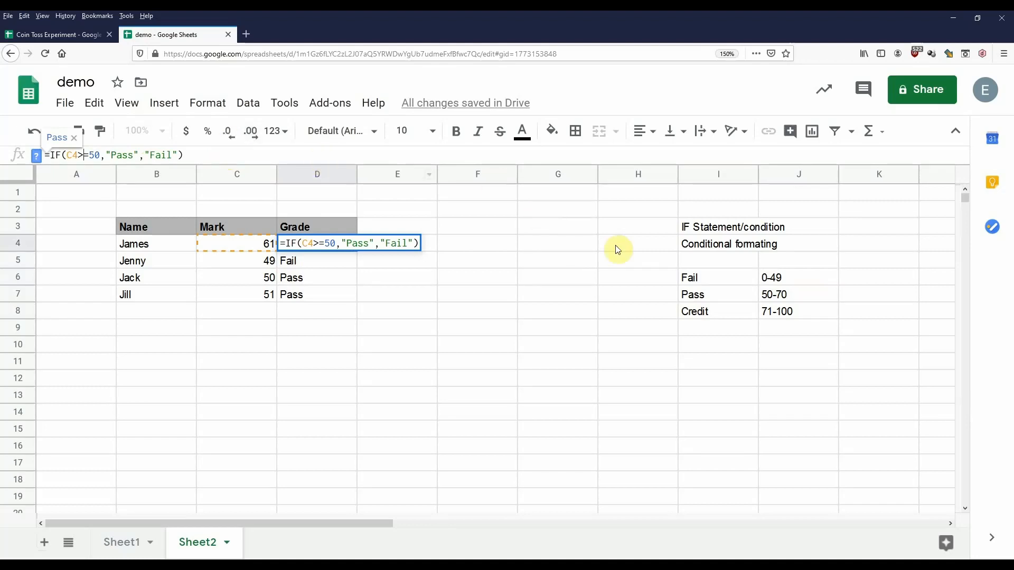
left_click(692, 278)
left_click(772, 280)
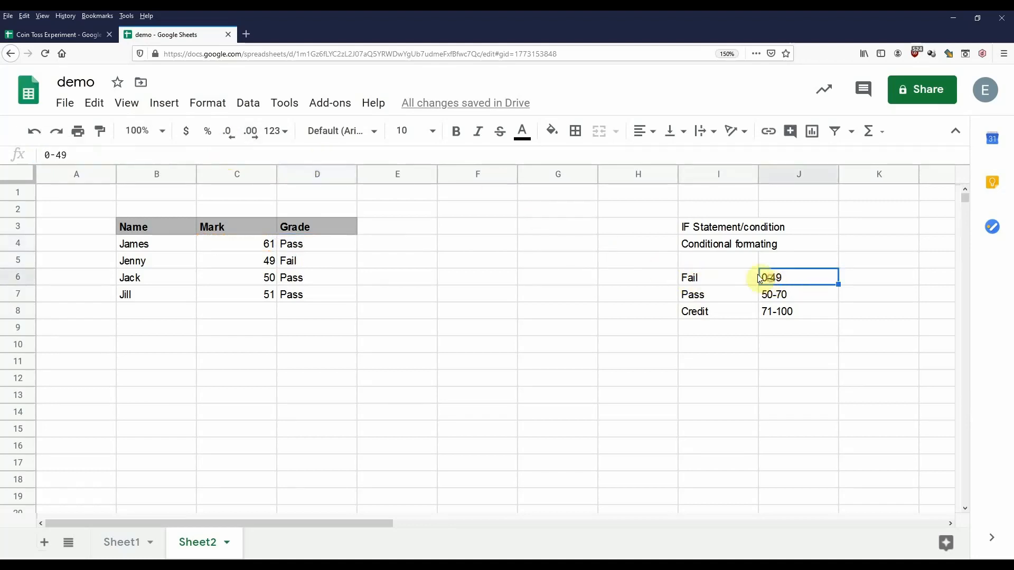
Change the condition of D4's IF formula to C4<50.
left_click(731, 275)
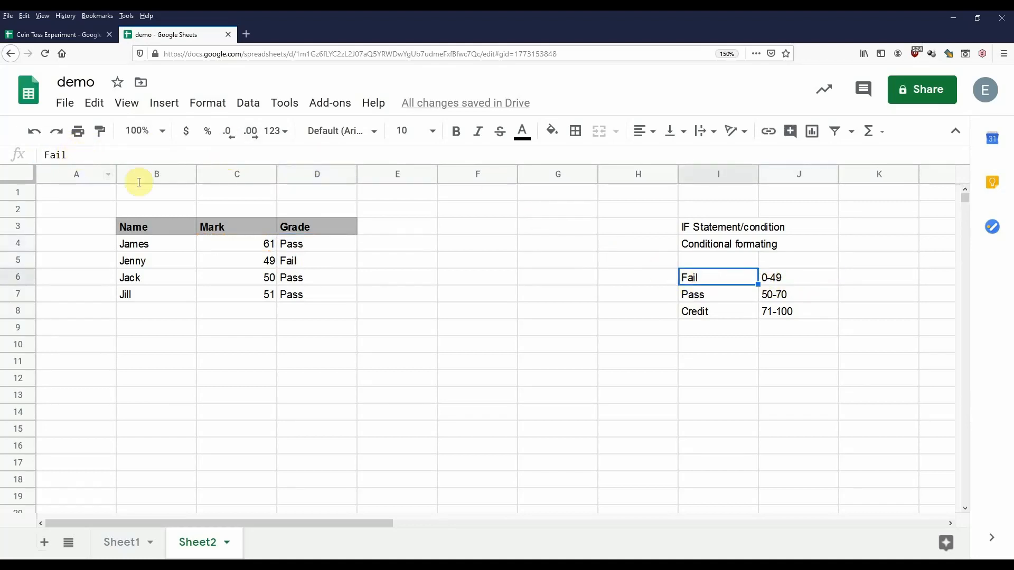
left_click(292, 244)
left_click(84, 155)
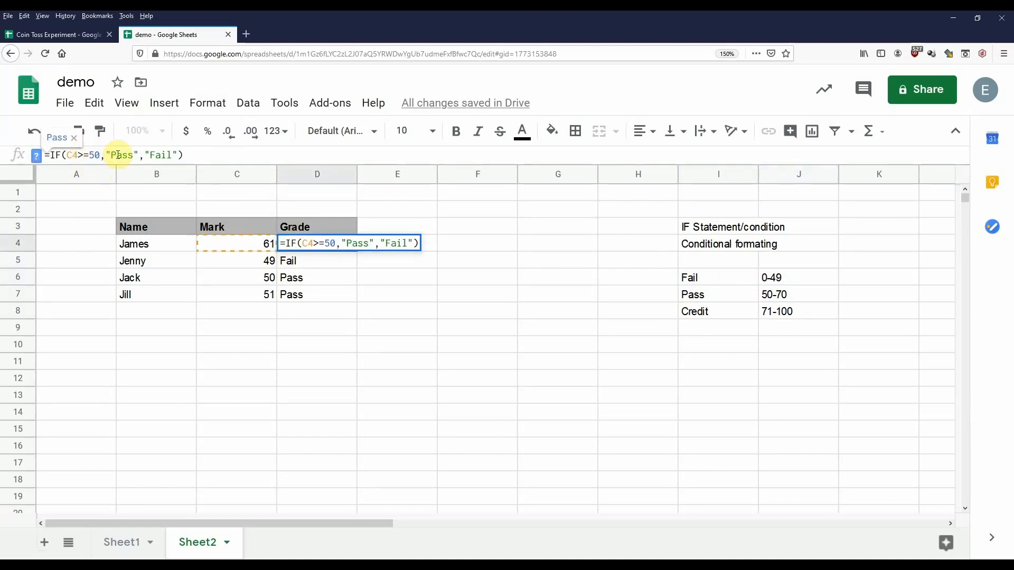
key("BackSpace")
key("BackSpace")
key("BackSpace")
key("BackSpace")
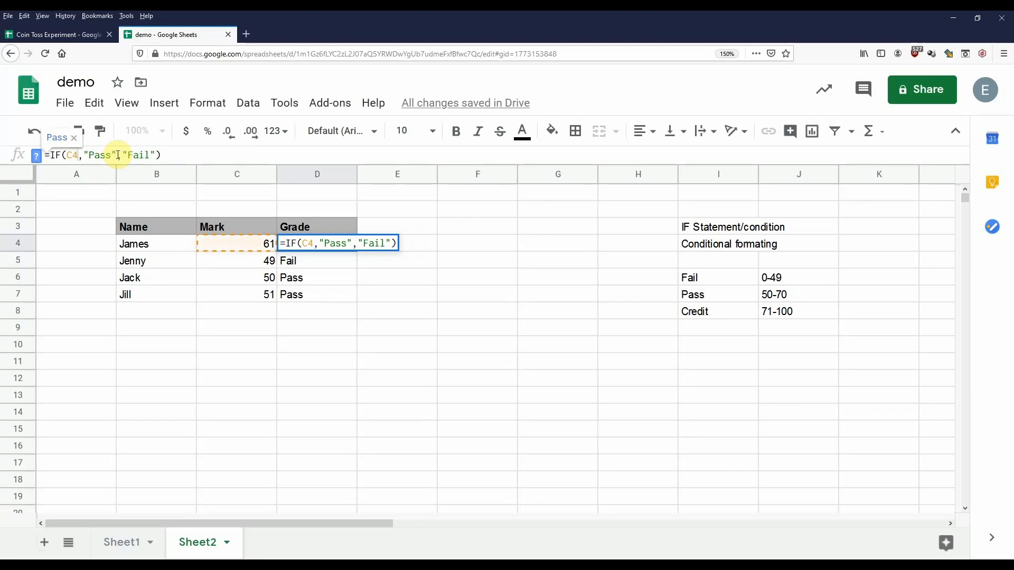
type("<50")
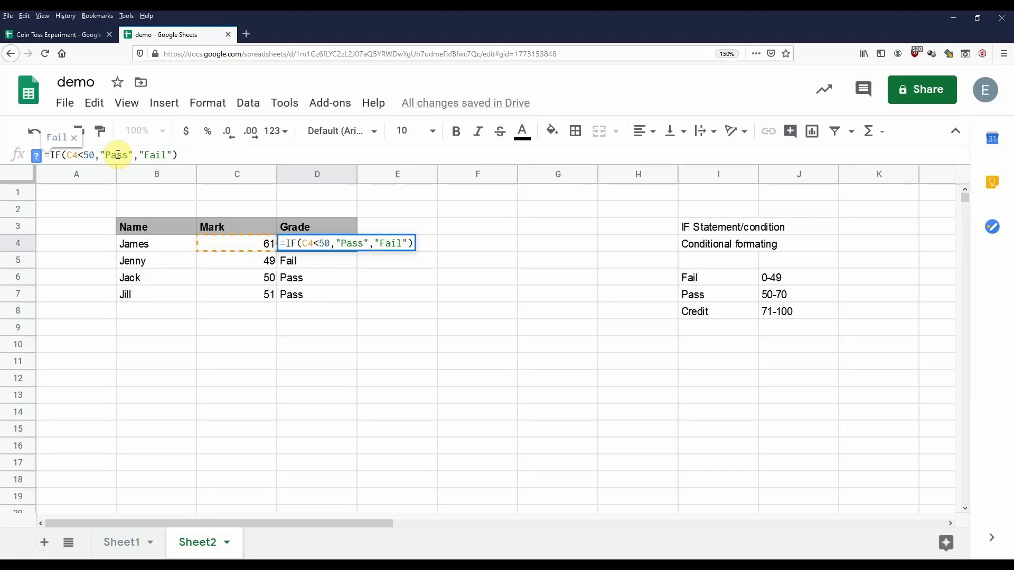
Replace the true result in D4's IF formula with "Fail".
key("BackSpace")
key("BackSpace")
key("BackSpace")
key("BackSpace")
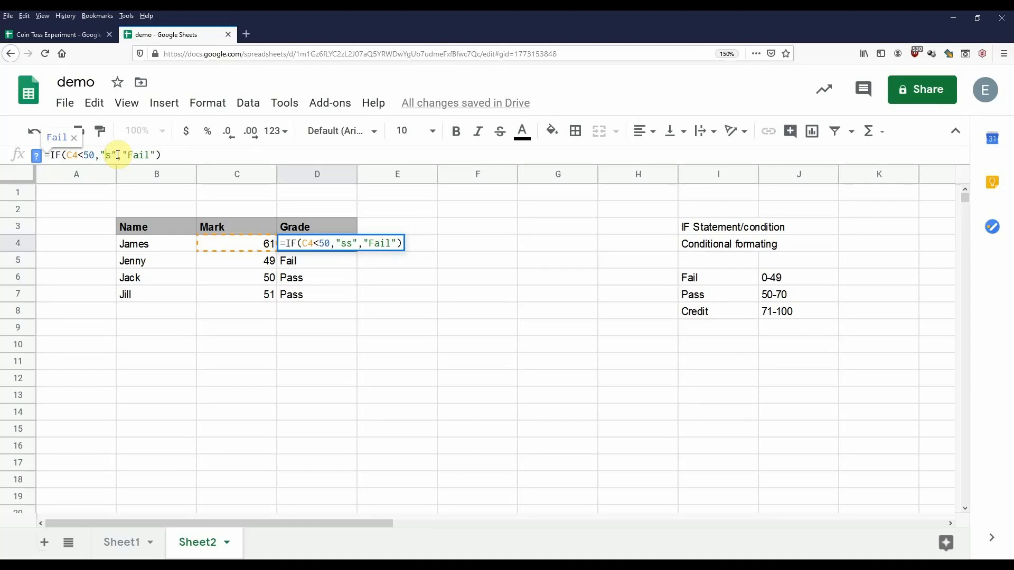
type("Fail")
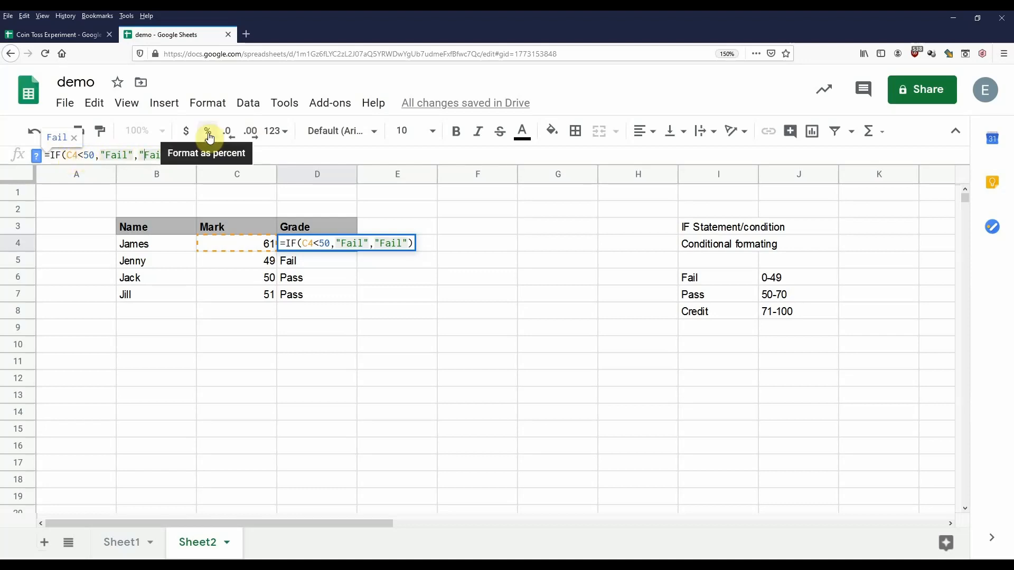
Replace the false result in D4's formula with a nested IF that tests C4<=70.
key("BackSpace")
key("BackSpace")
key("BackSpace")
key("BackSpace")
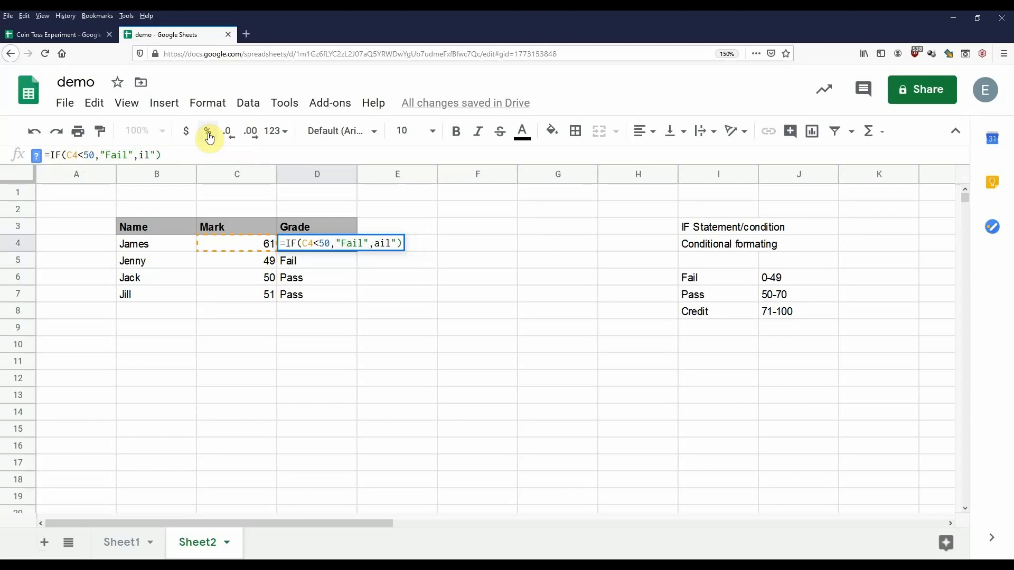
key("BackSpace")
key("BackSpace")
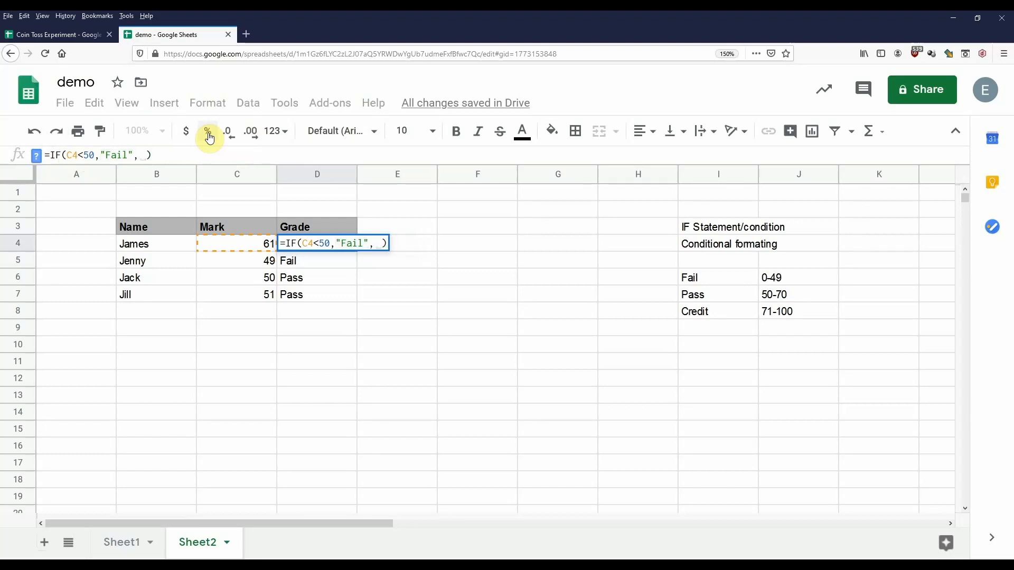
type("I")
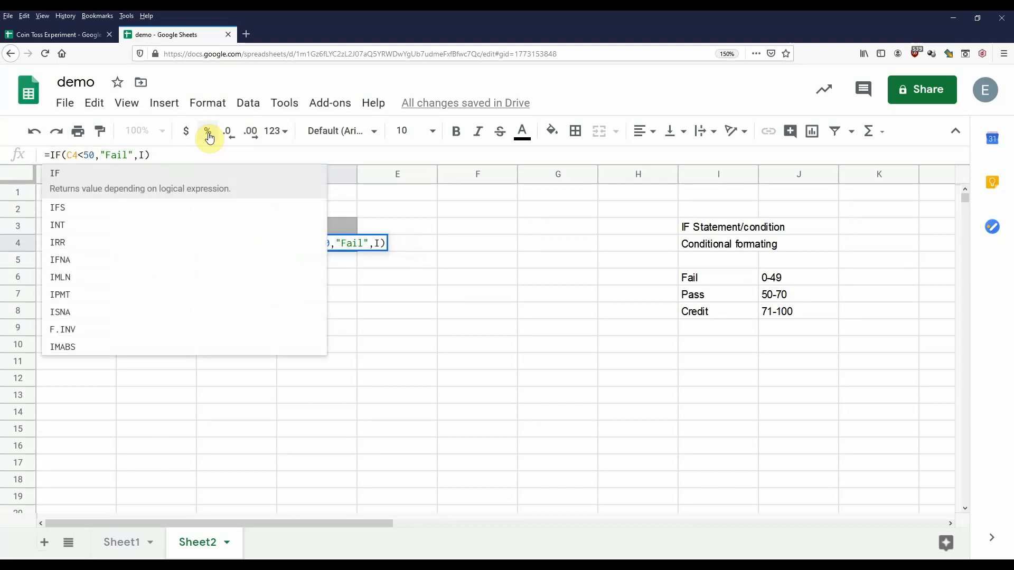
type("F")
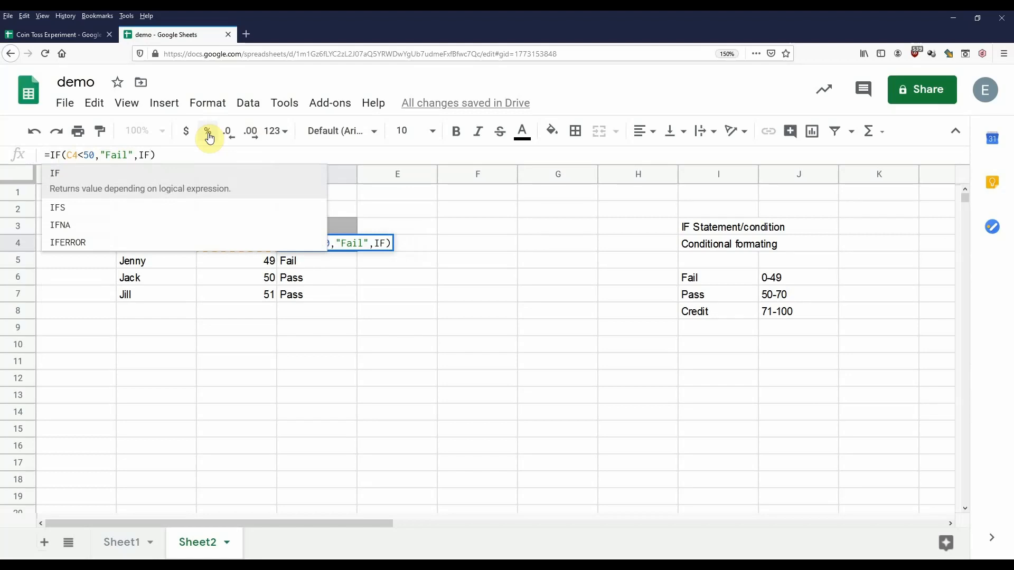
type("(")
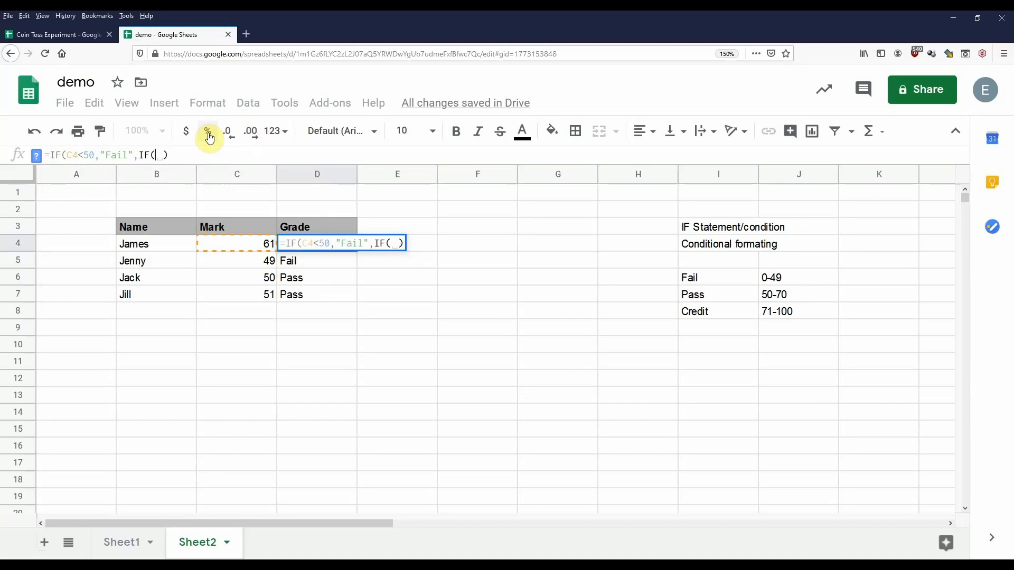
left_click(227, 241)
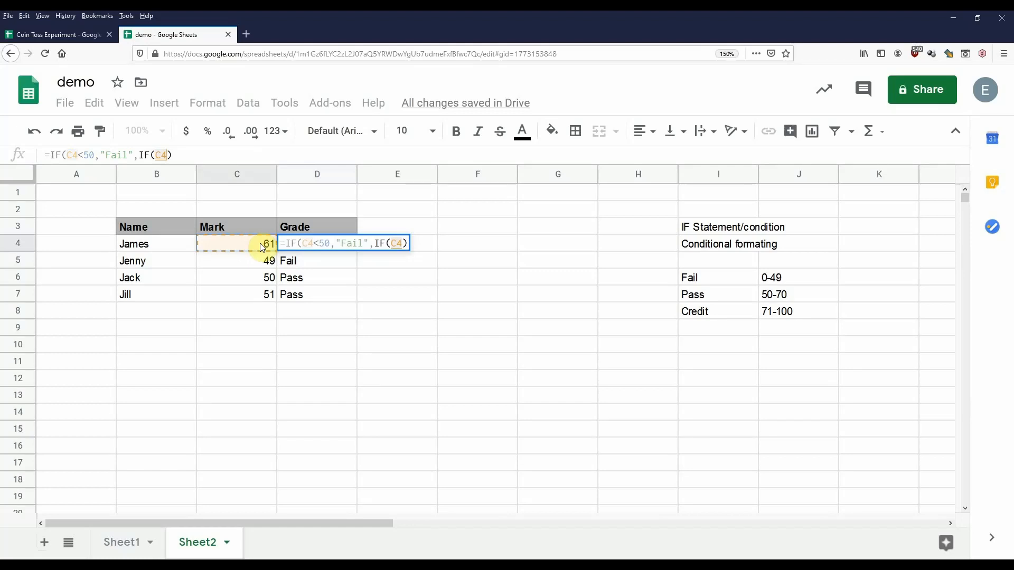
type("<")
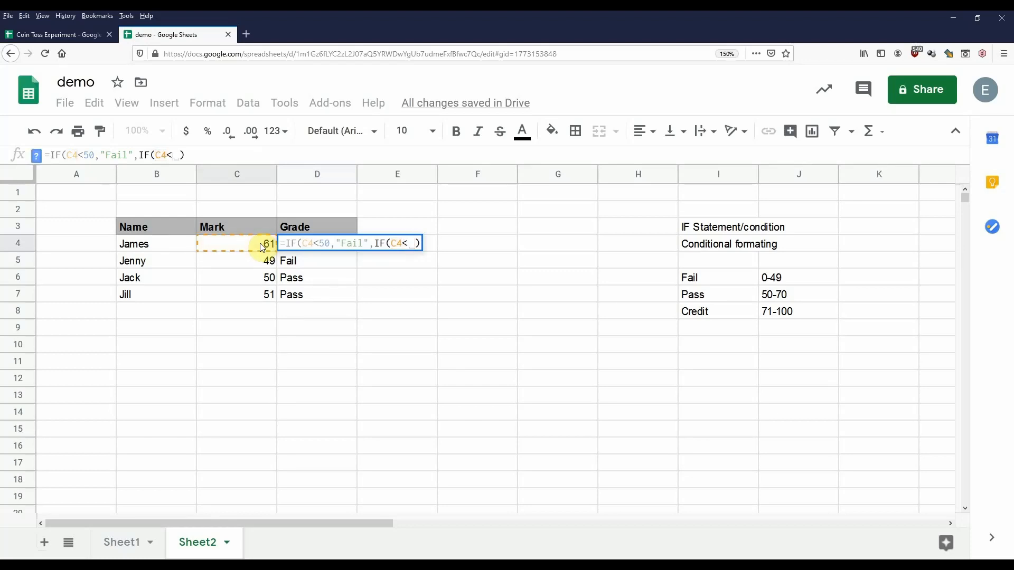
type("=70")
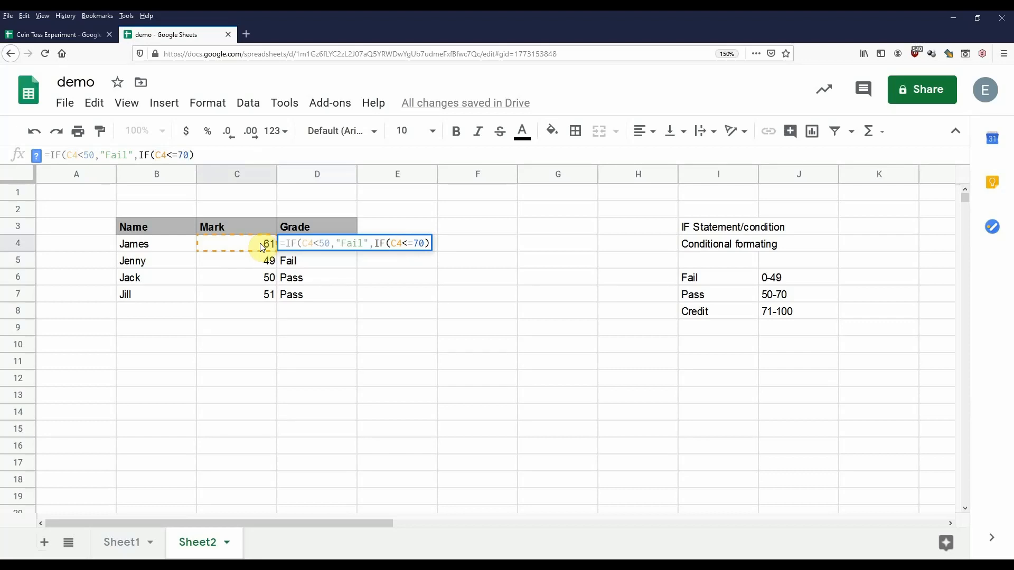
Complete the nested IF in D4 with "Pass" as the true result, "Credit" as the false result, and its closing parenthesis.
type(",\"")
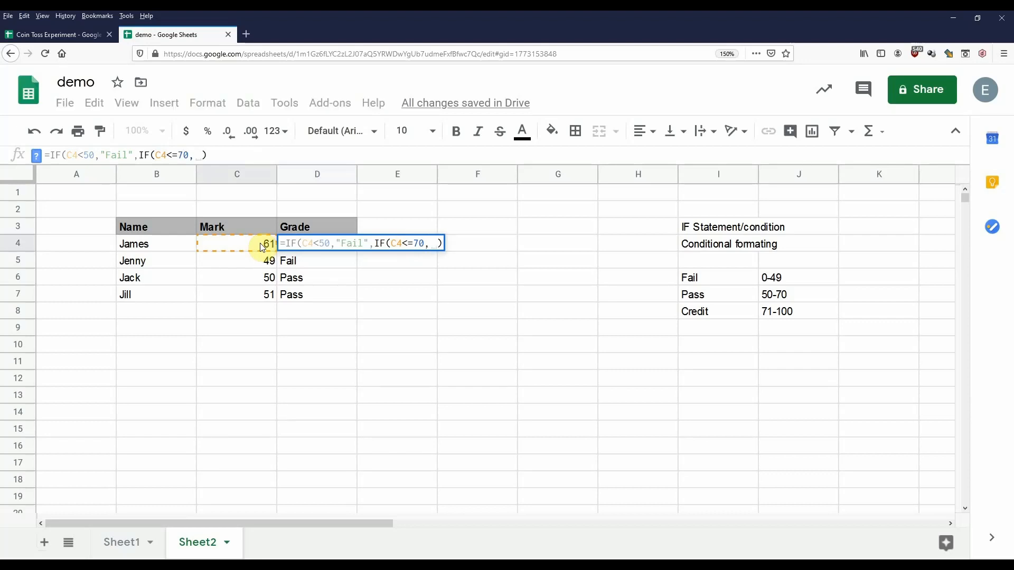
type("Pass")
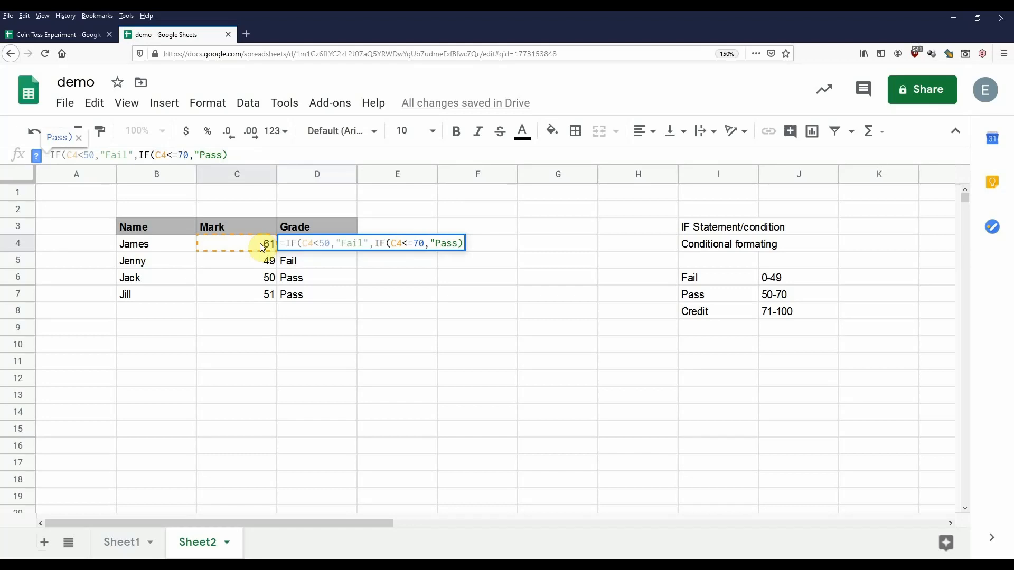
type("\",")
key("BackSpace")
type("\"")
type("Credit")
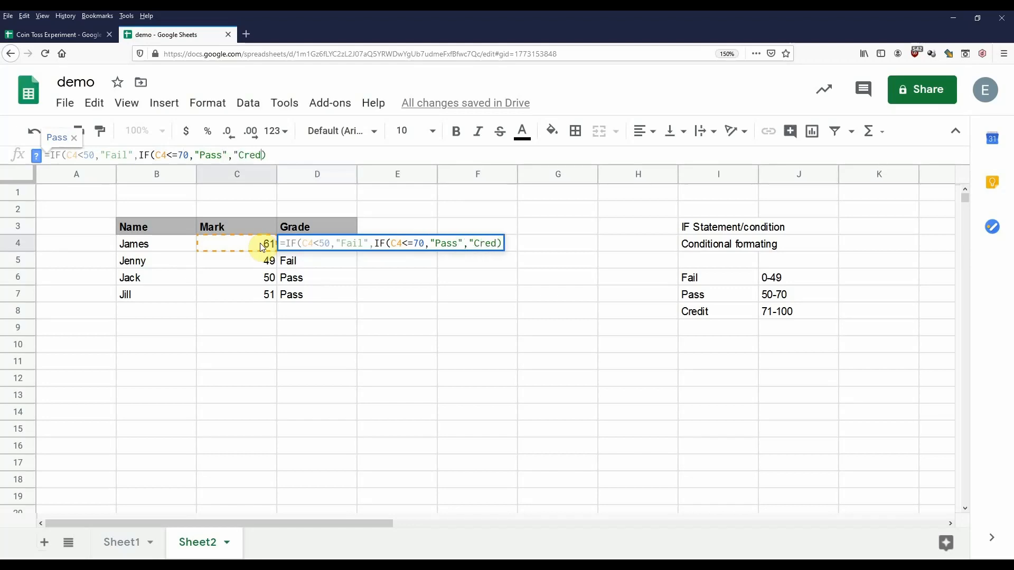
type("\")")
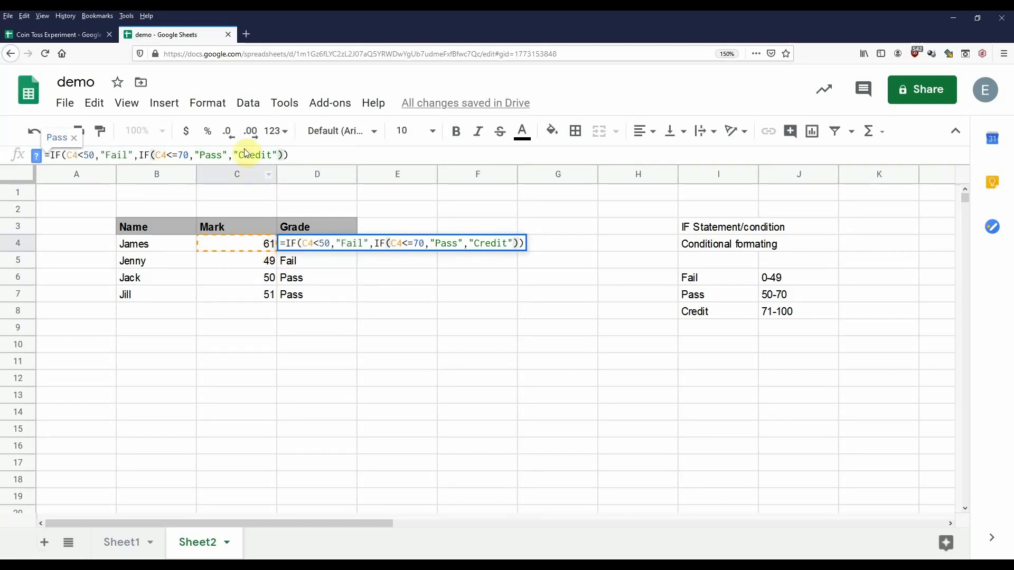
Check the matching parentheses and the extent of the nested IF in D4, and commit the formula.
left_click(282, 155)
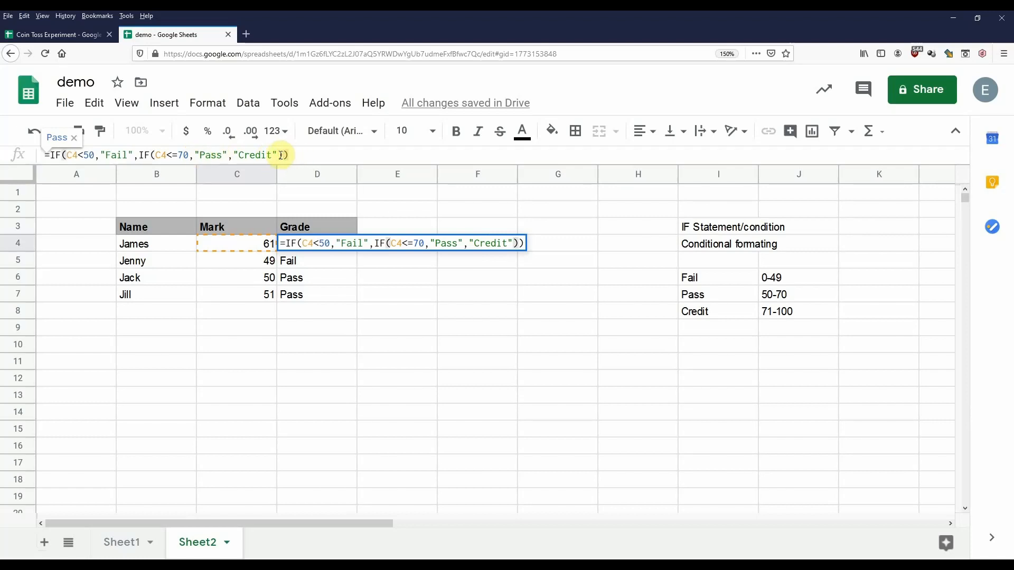
left_click(152, 155)
left_click(288, 155)
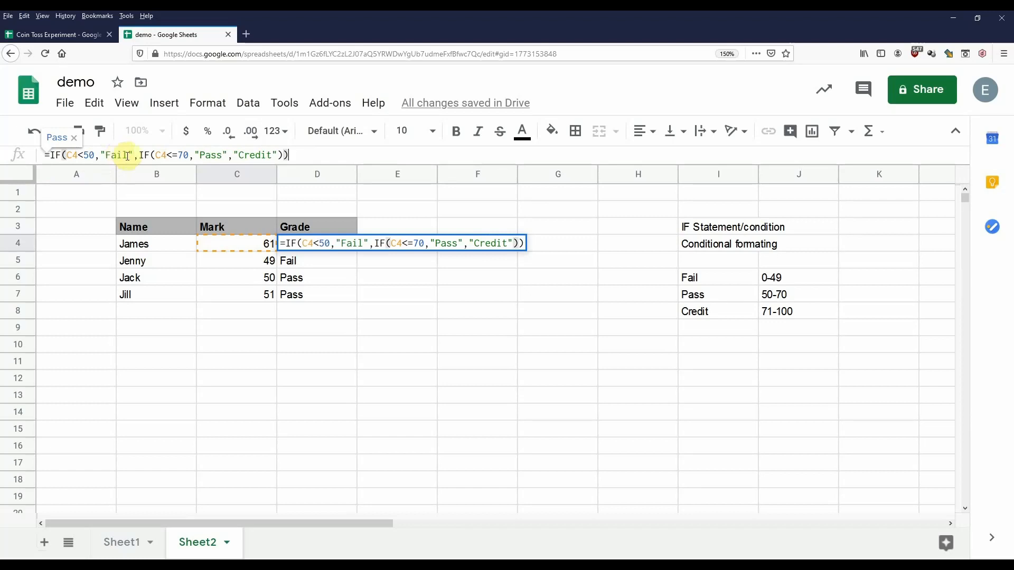
left_click_drag(139, 154, 281, 154)
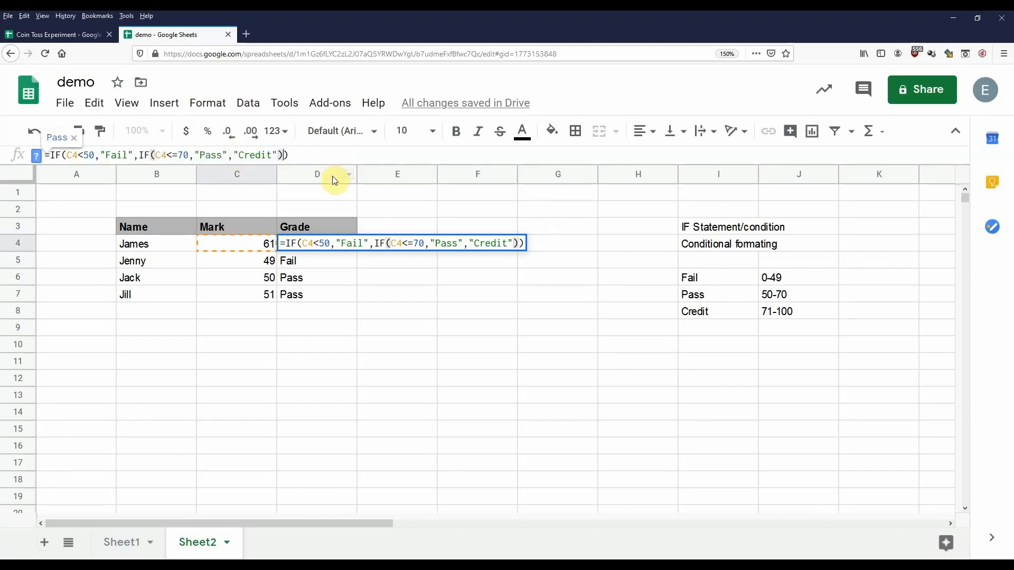
key("Return")
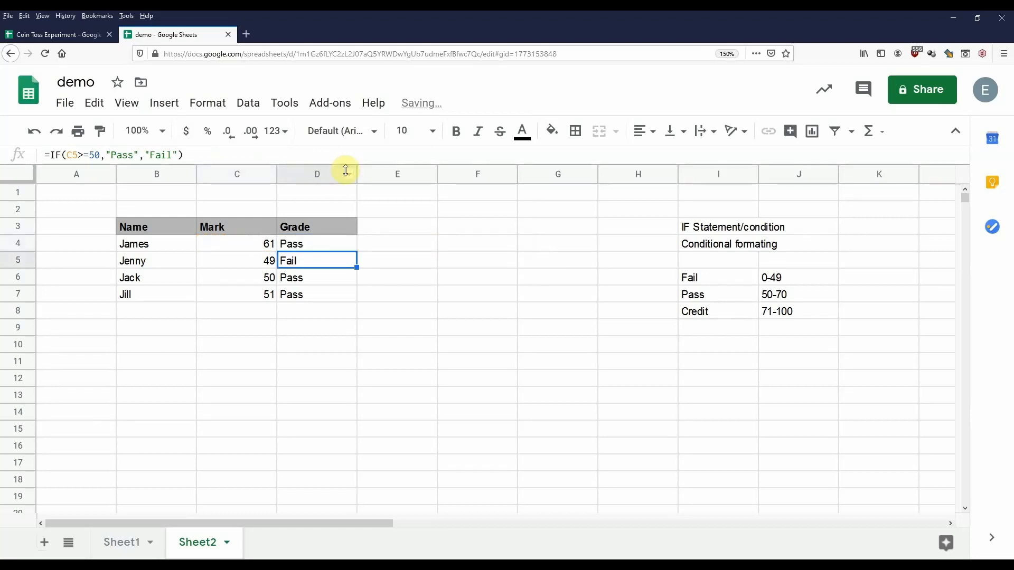
Fill D4's nested IF formula down to D7 and set the mark in C7 to 71.
left_click(344, 242)
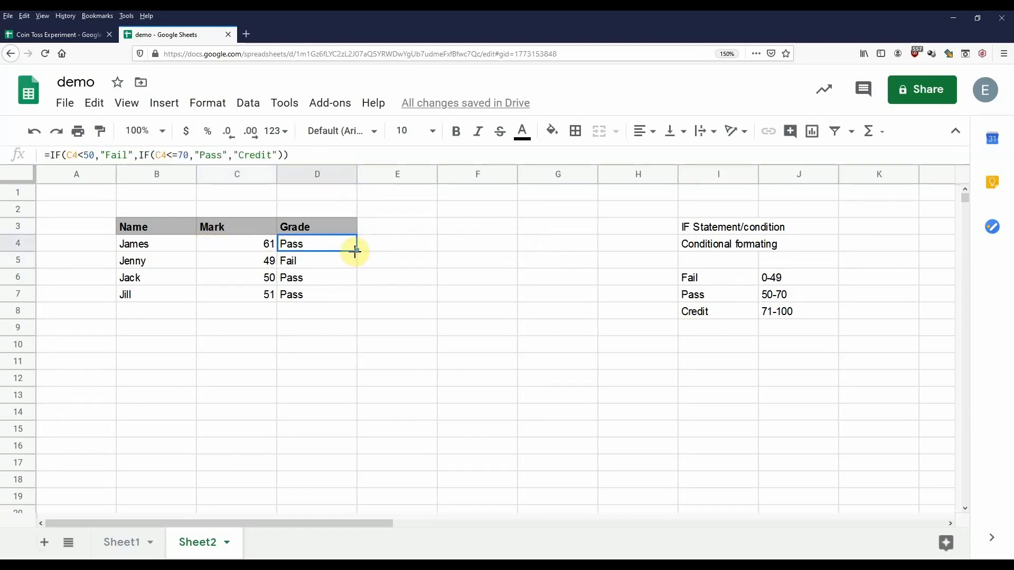
left_click_drag(356, 252, 351, 292)
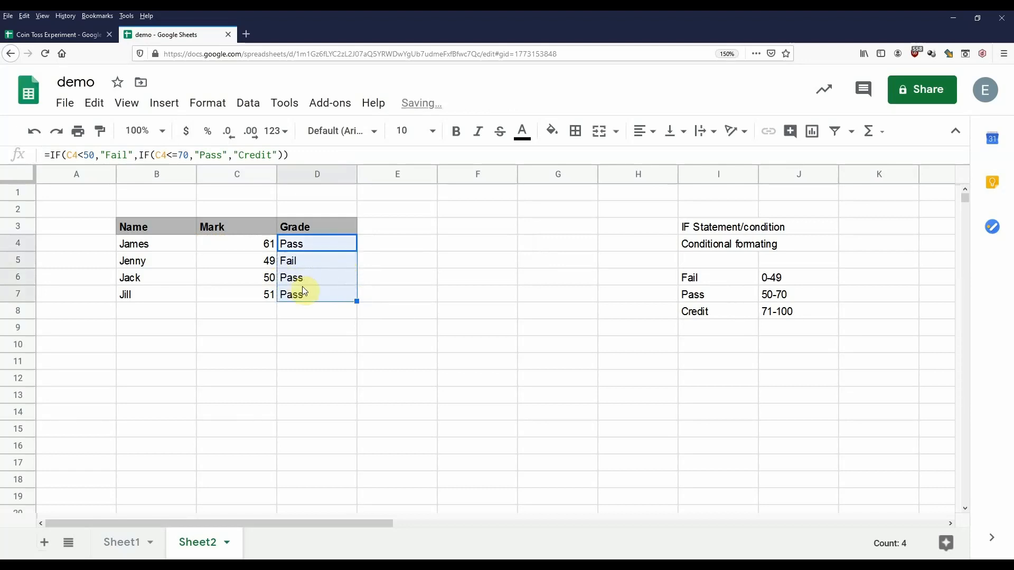
left_click(265, 299)
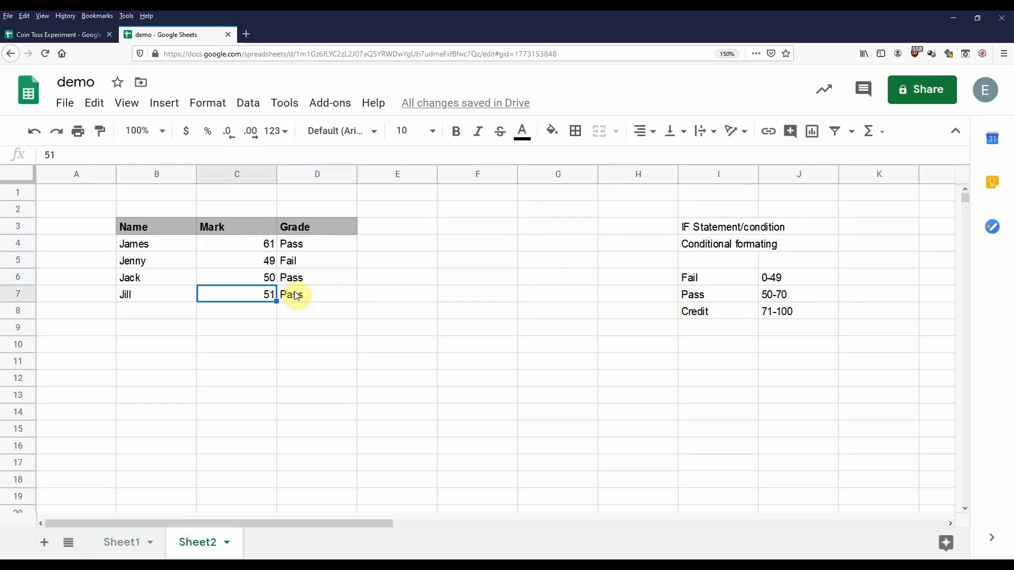
type("71")
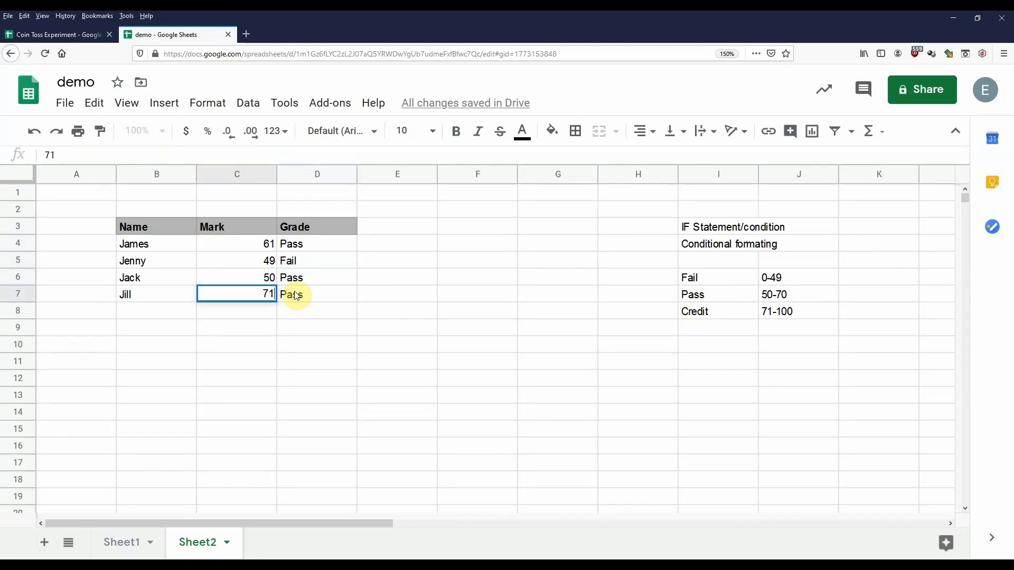
key("Return")
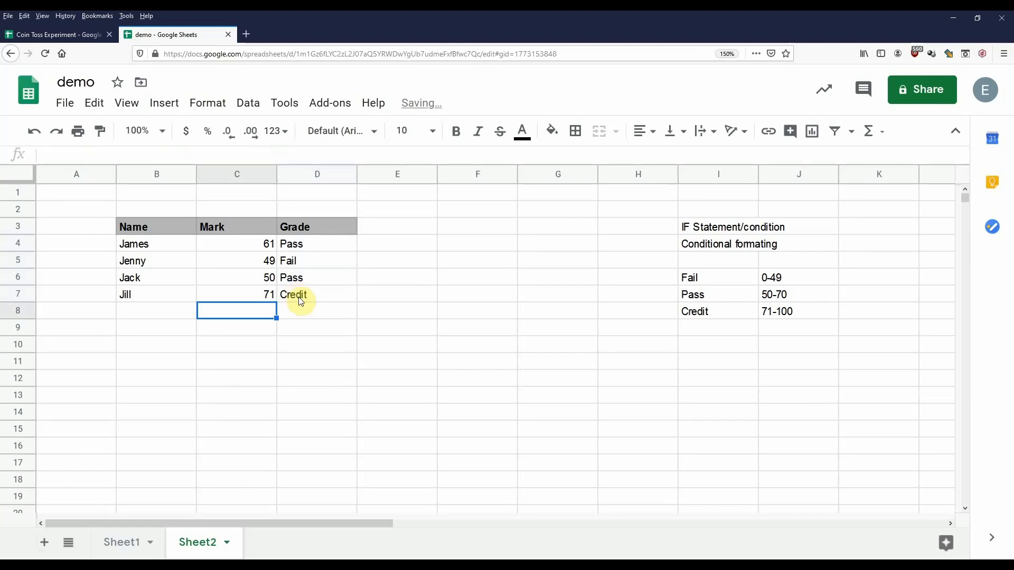
Examine D7's formula, tracing the nested IF part and its "Credit" result against the mark in C7.
left_click(299, 296)
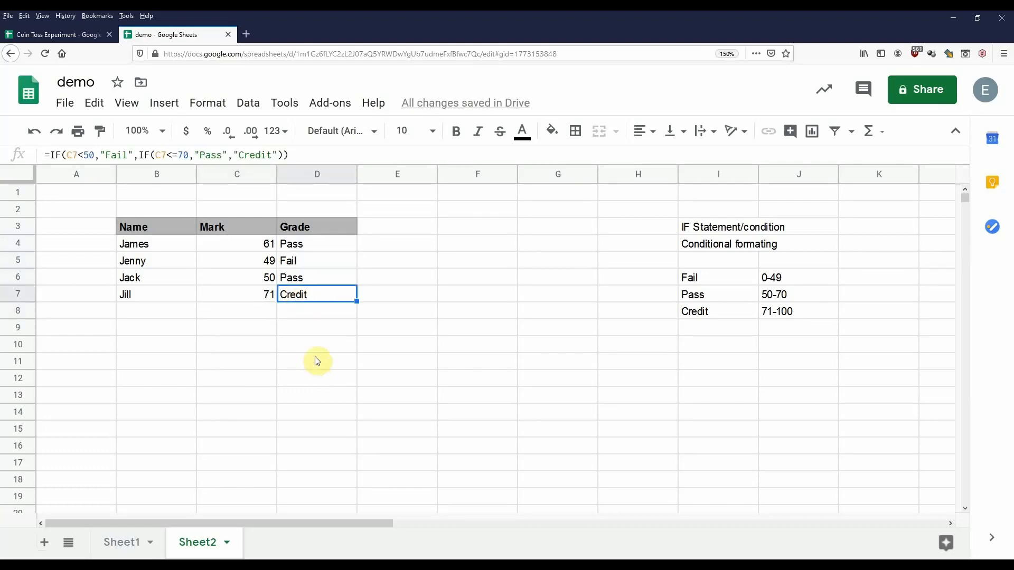
left_click(84, 155)
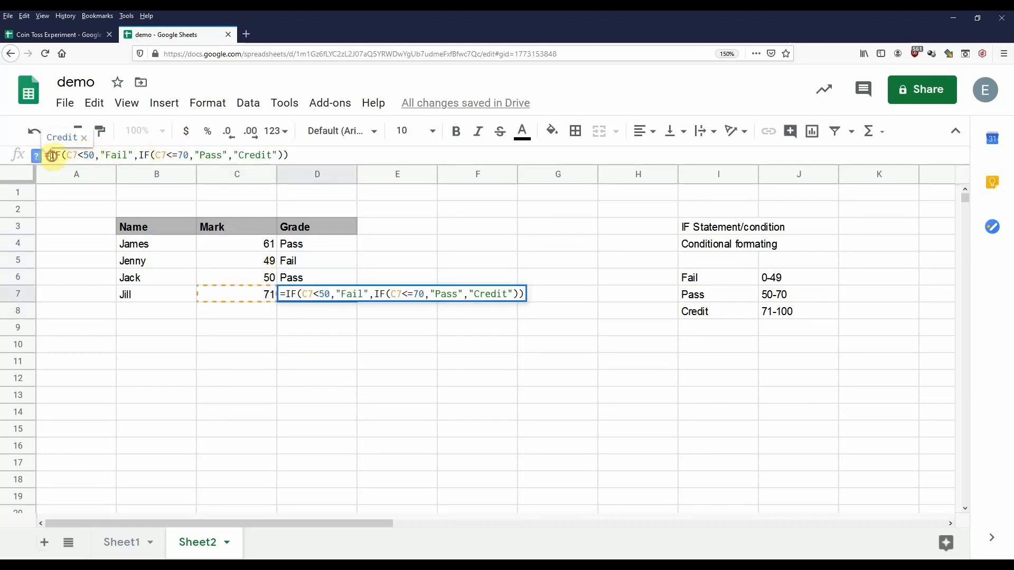
left_click(138, 156)
left_click_drag(138, 156, 283, 154)
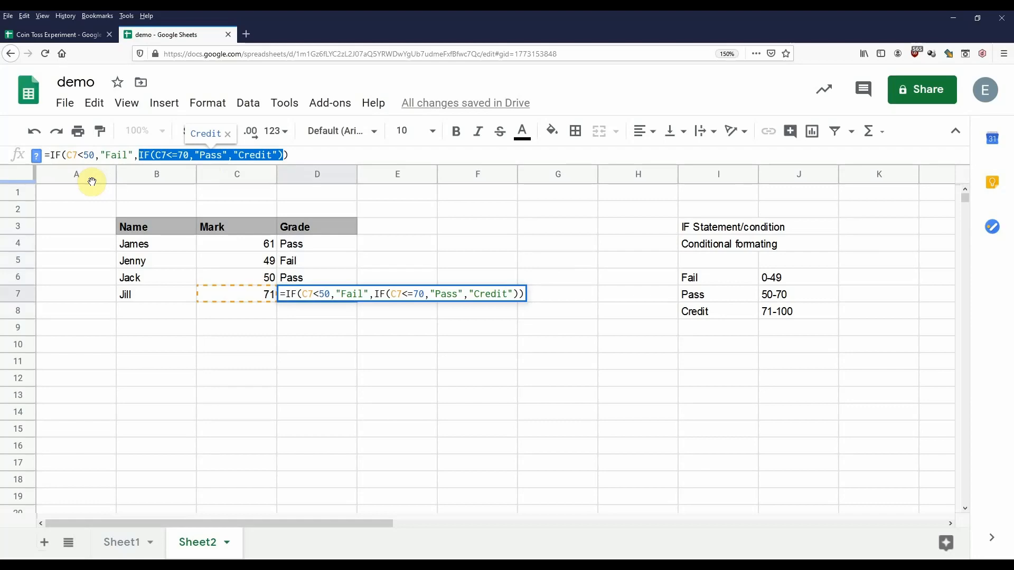
left_click(241, 155)
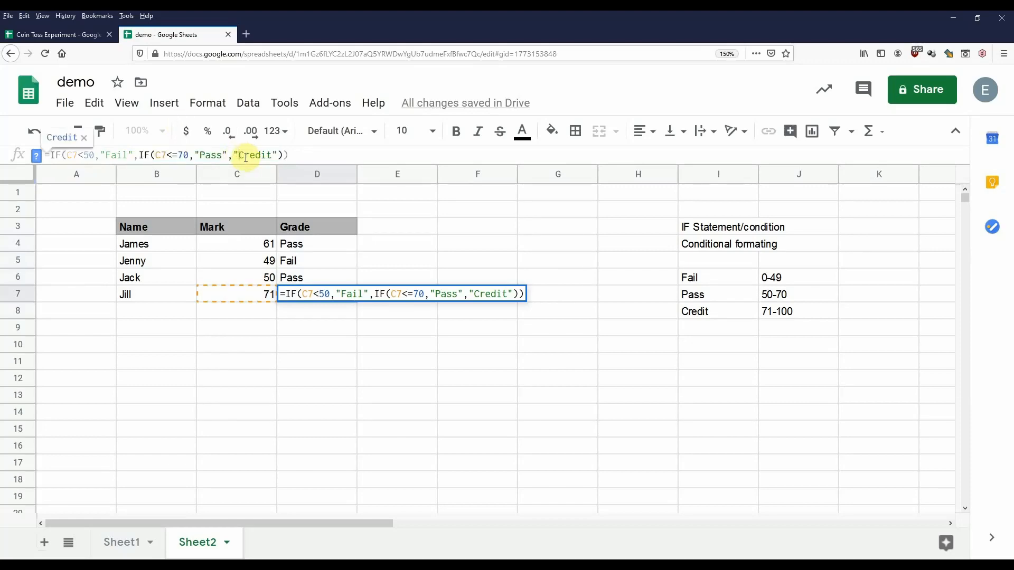
left_click_drag(241, 155, 270, 158)
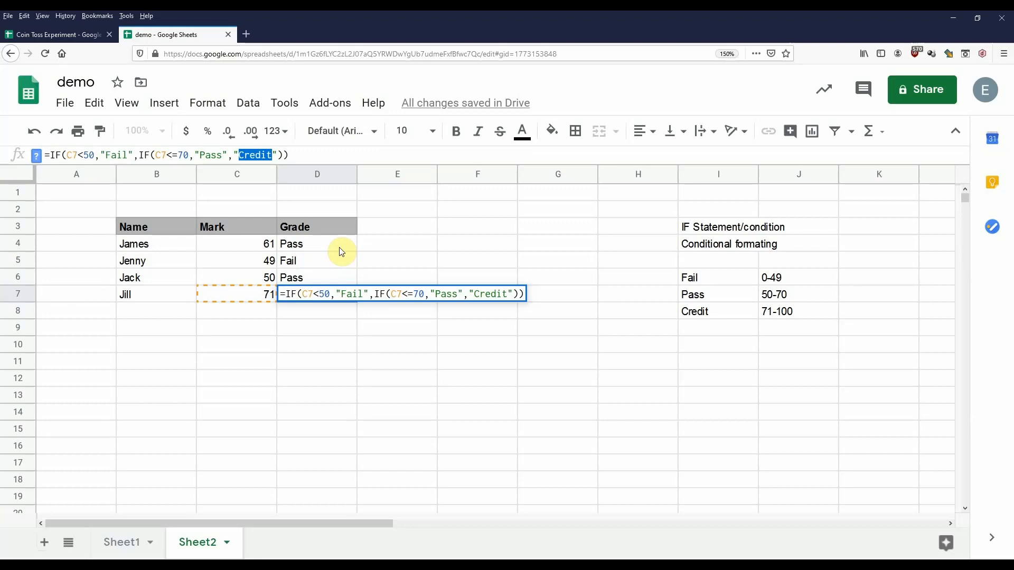
left_click(284, 155)
left_click(295, 157)
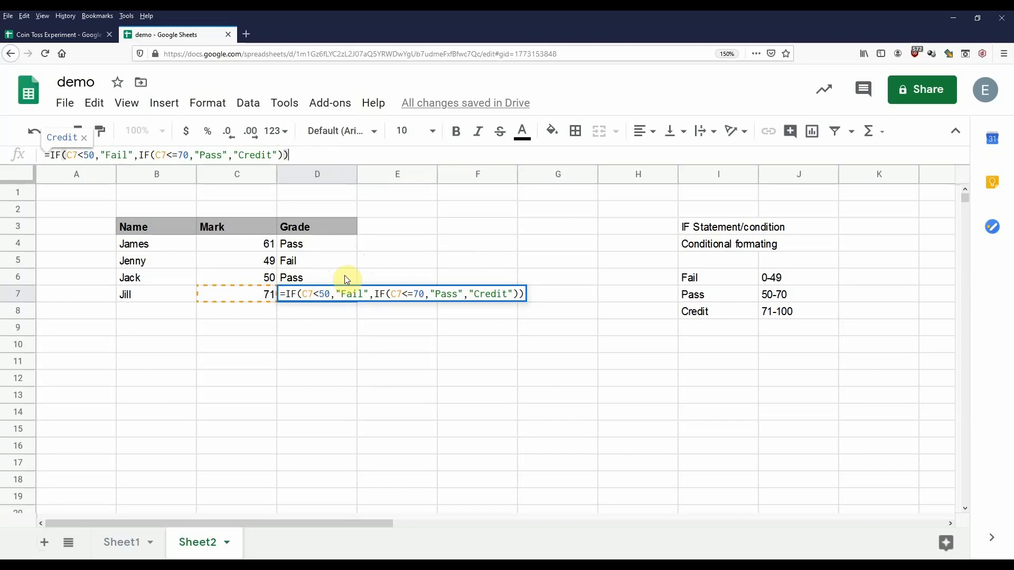
key("Return")
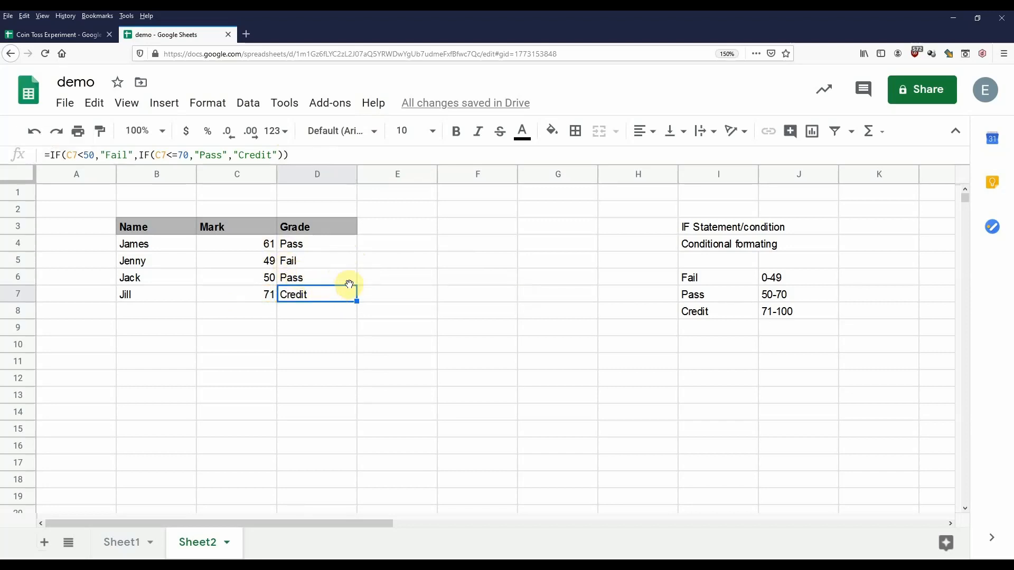